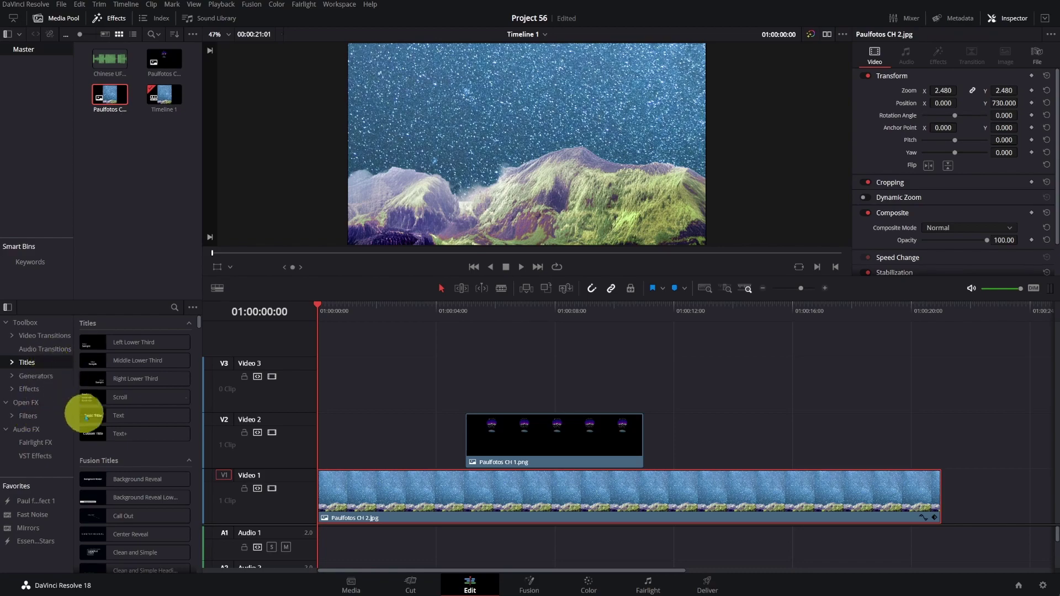
- Place a Text+ title on V3 at the start and replace Custom Title with 'First contact from Aliens'
click(124, 435)
drag(125, 436, 325, 395)
click(391, 384)
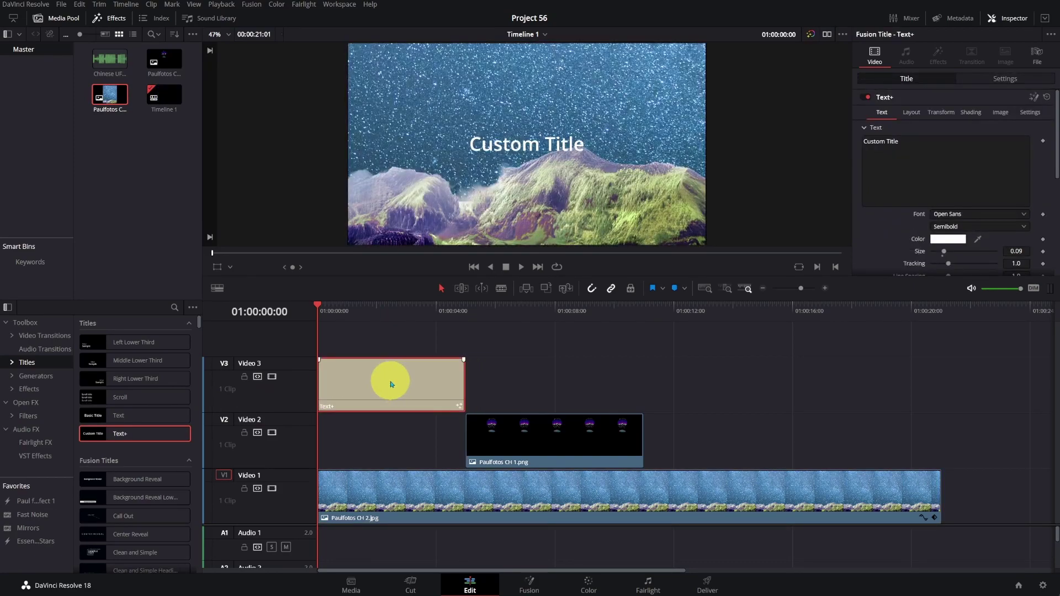
click(901, 142)
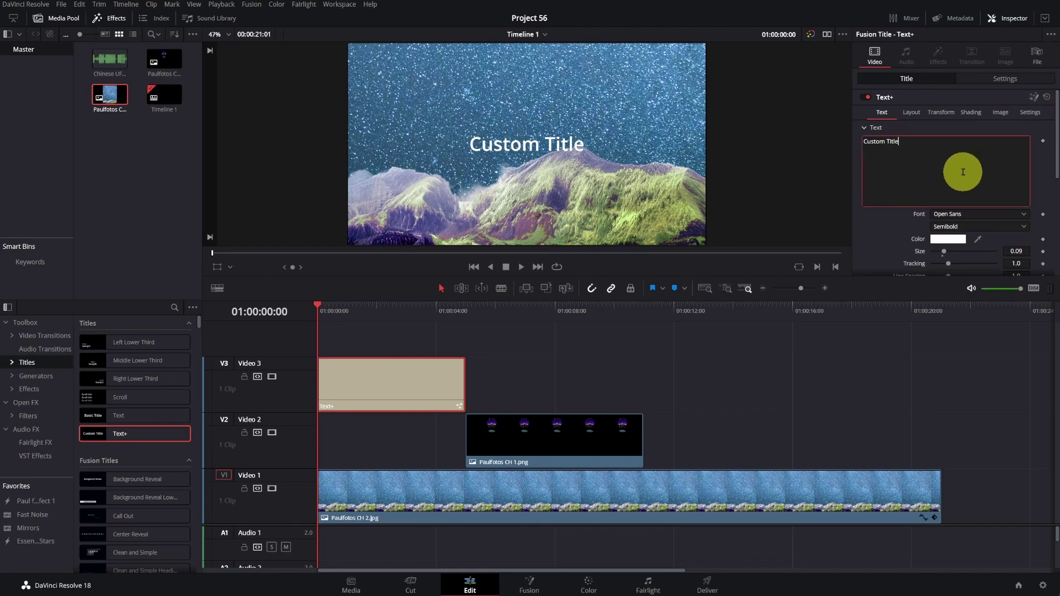
key(BackSpace)
key(BackSpace)
key(BackSpace)
key(BackSpace)
key(BackSpace)
key(BackSpace)
key(BackSpace)
key(BackSpace)
key(BackSpace)
key(BackSpace)
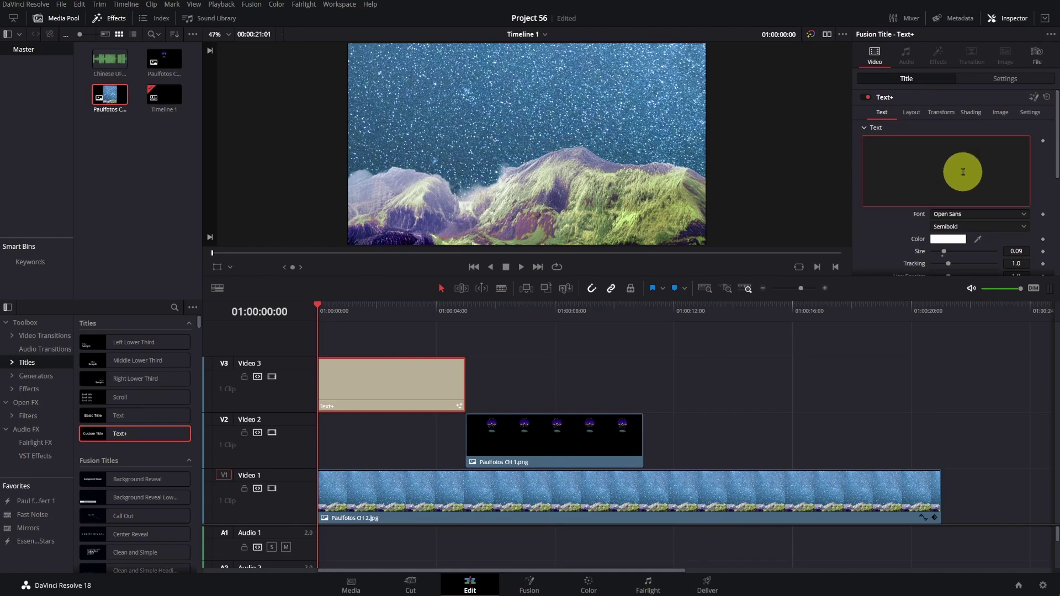
text(First contact from Aliens)
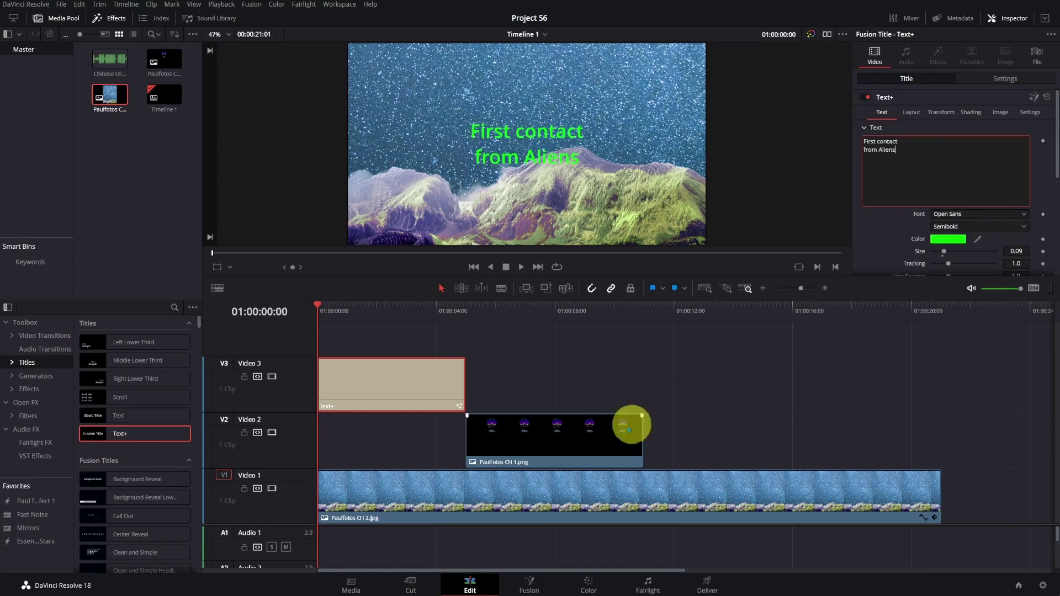
- Extend the balloon clip on Video 2 to the background's end
click(569, 437)
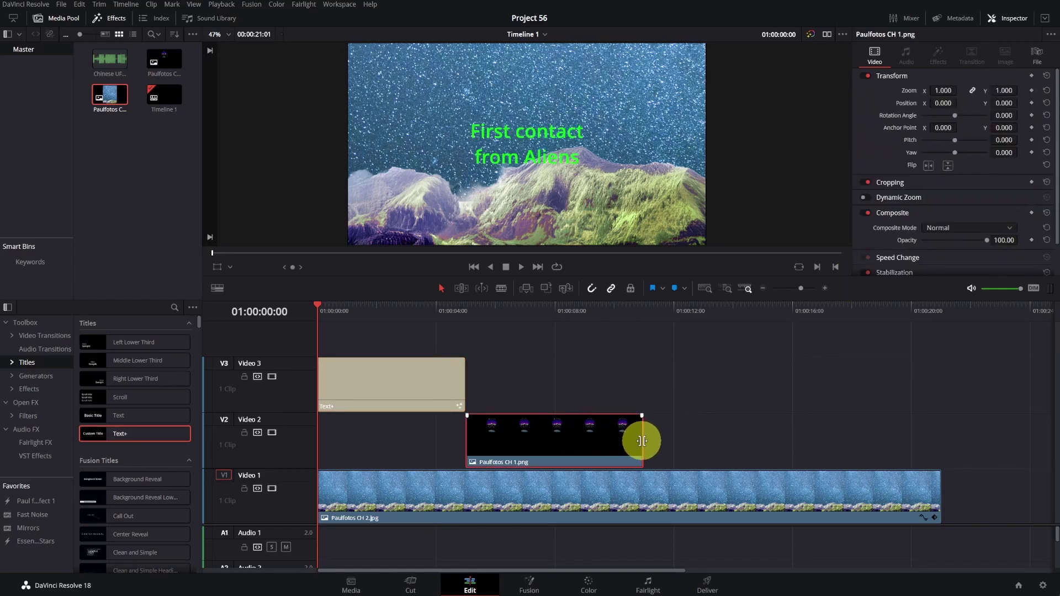
drag(642, 440, 938, 461)
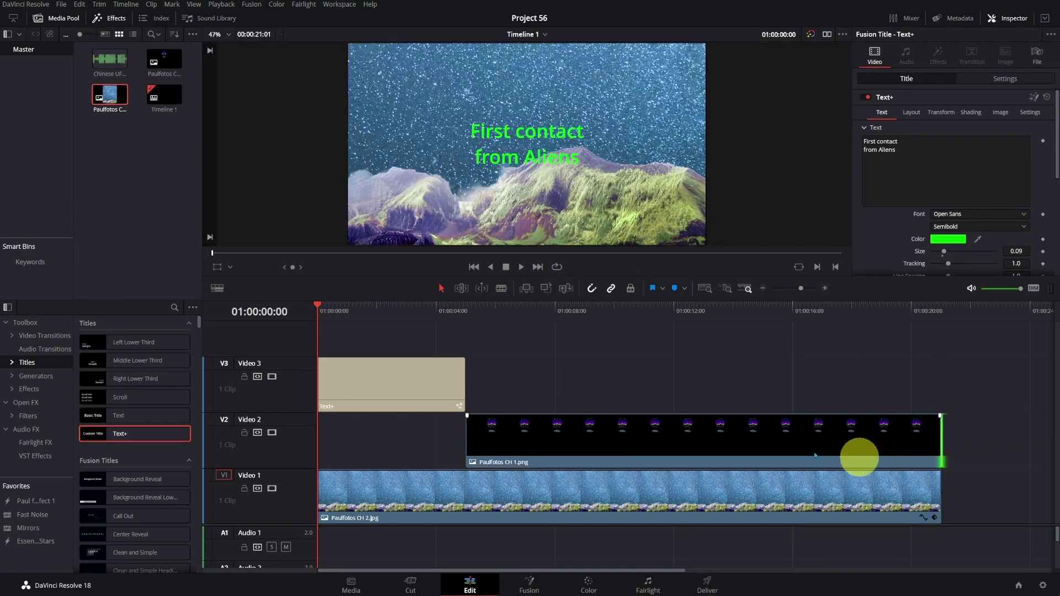
click(388, 393)
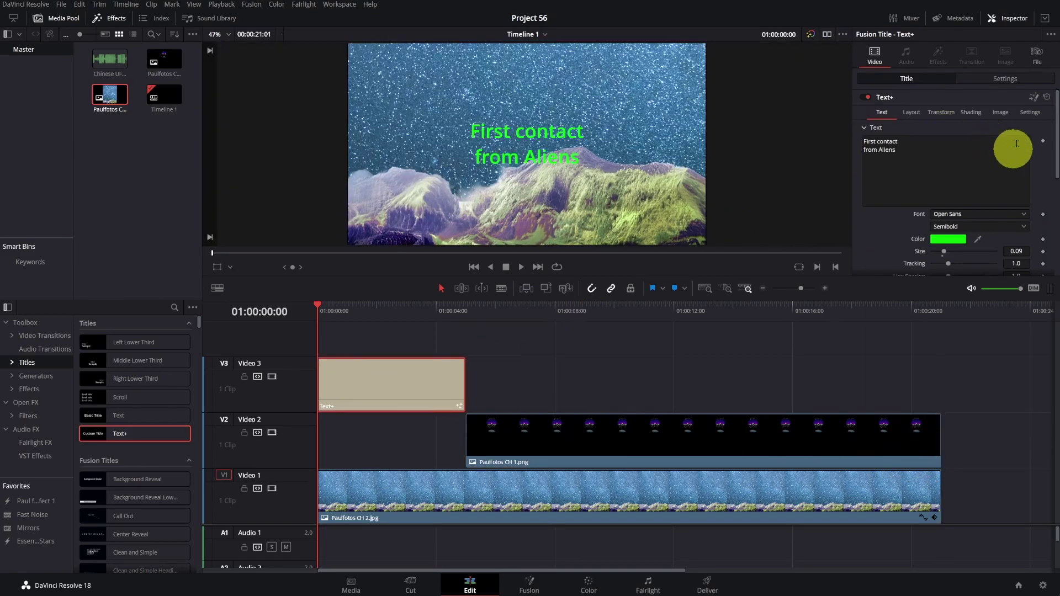
- Keyframe the title sliding from Position Y 387 at its start to about 108 near its end
click(996, 81)
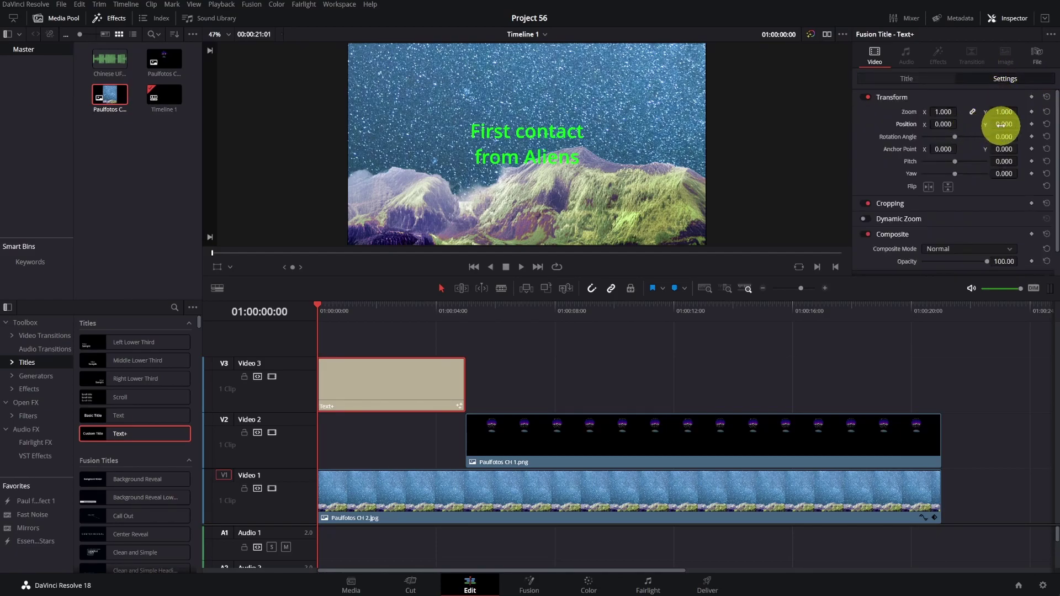
drag(1004, 124, 1021, 124)
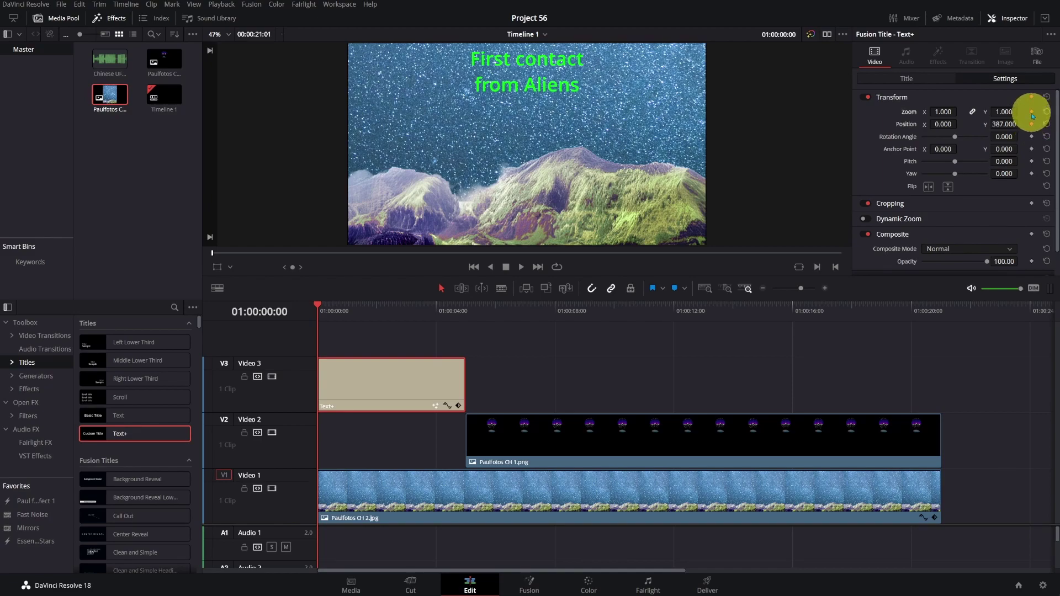
click(1032, 115)
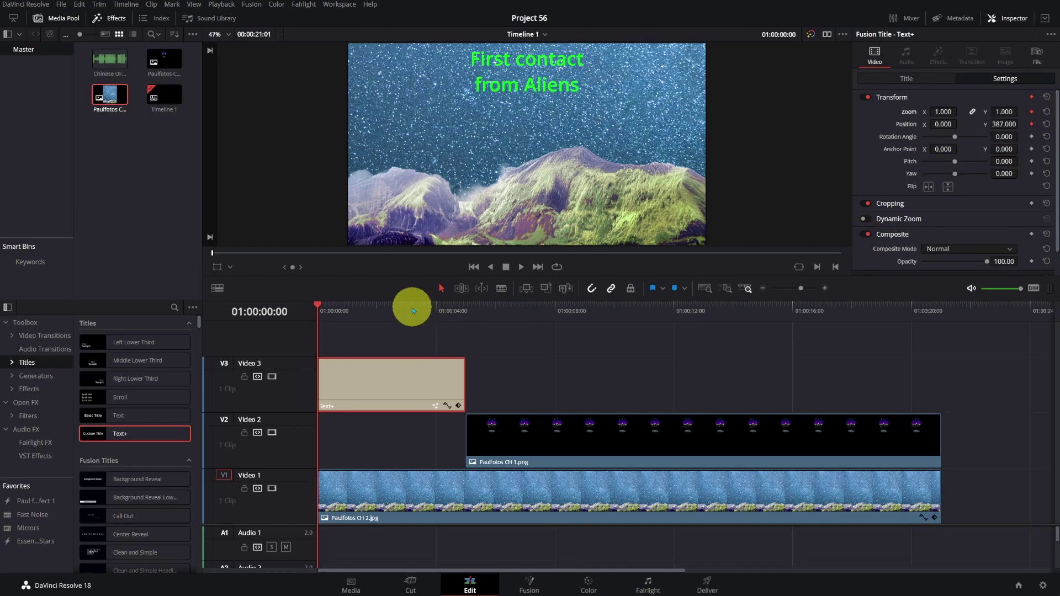
drag(319, 308, 454, 312)
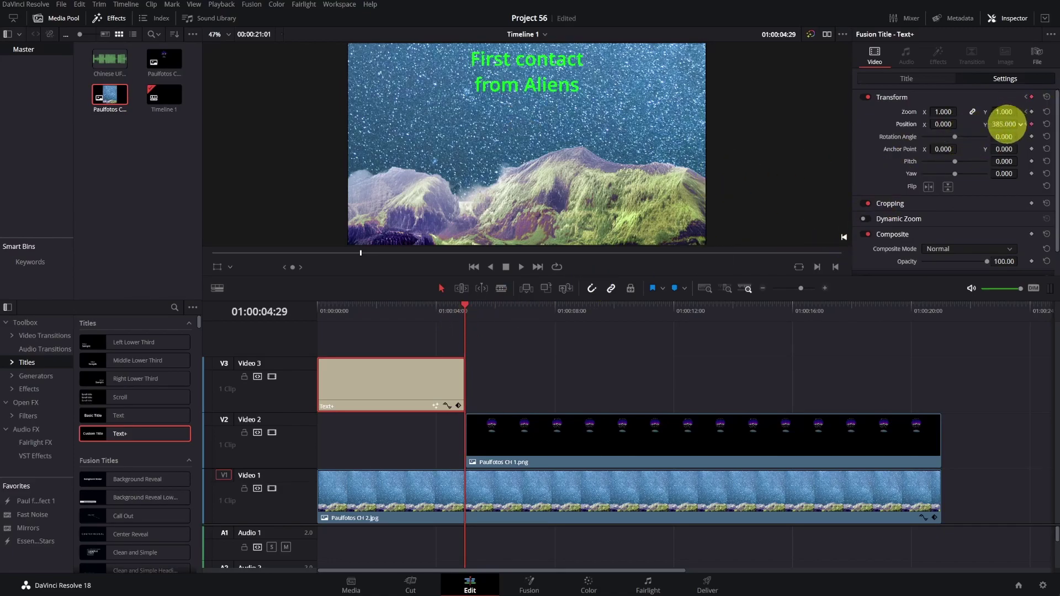
mouse_move(1006, 124)
mouse_down()
mouse_move(875, 143)
mouse_move(1005, 124)
mouse_up()
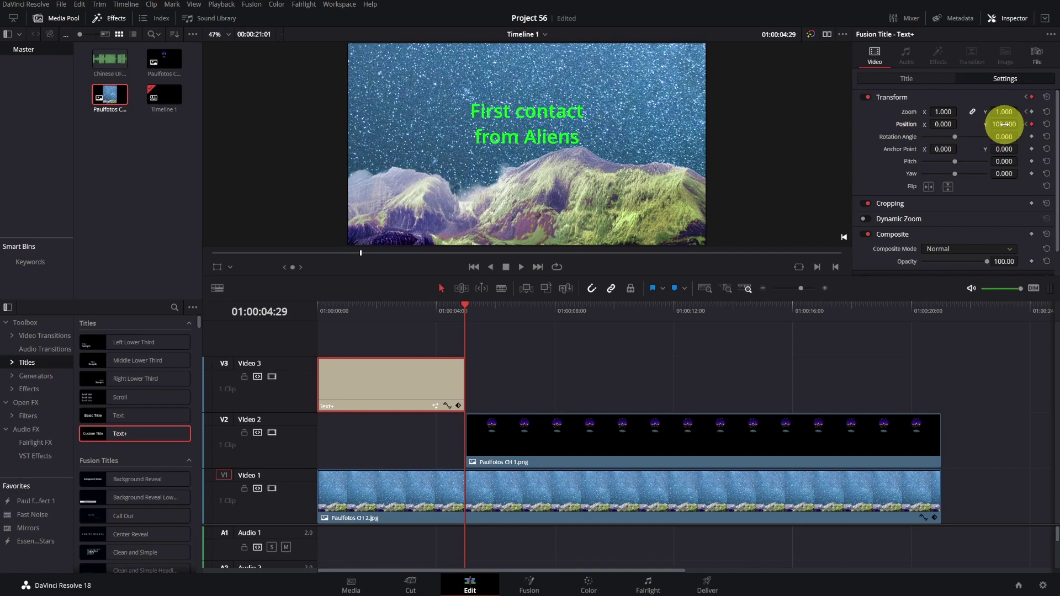
- Play back the title animation from the start and park the playhead at the title's end
click(465, 305)
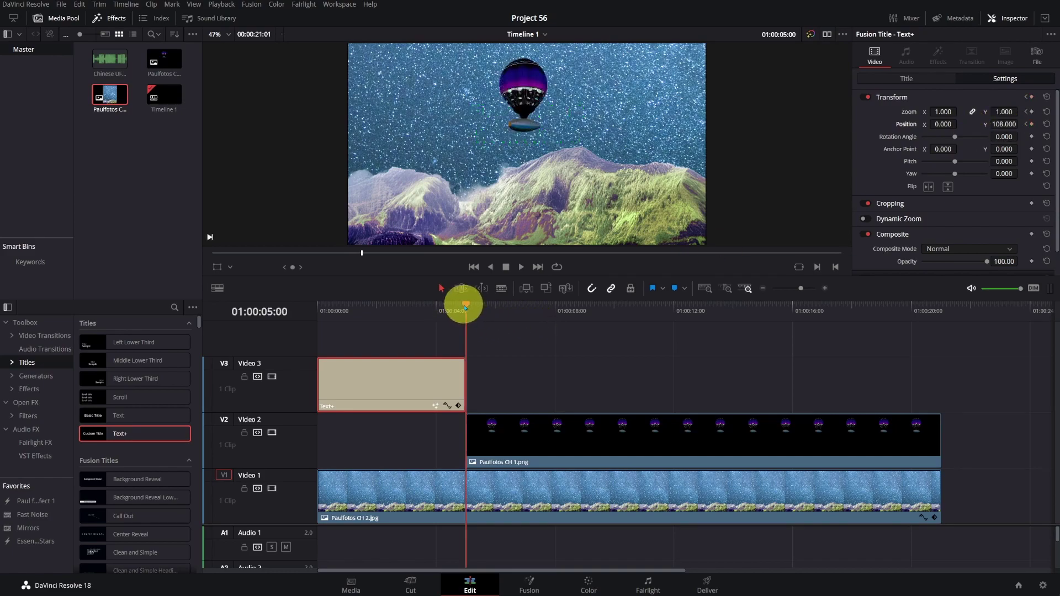
drag(464, 306, 320, 309)
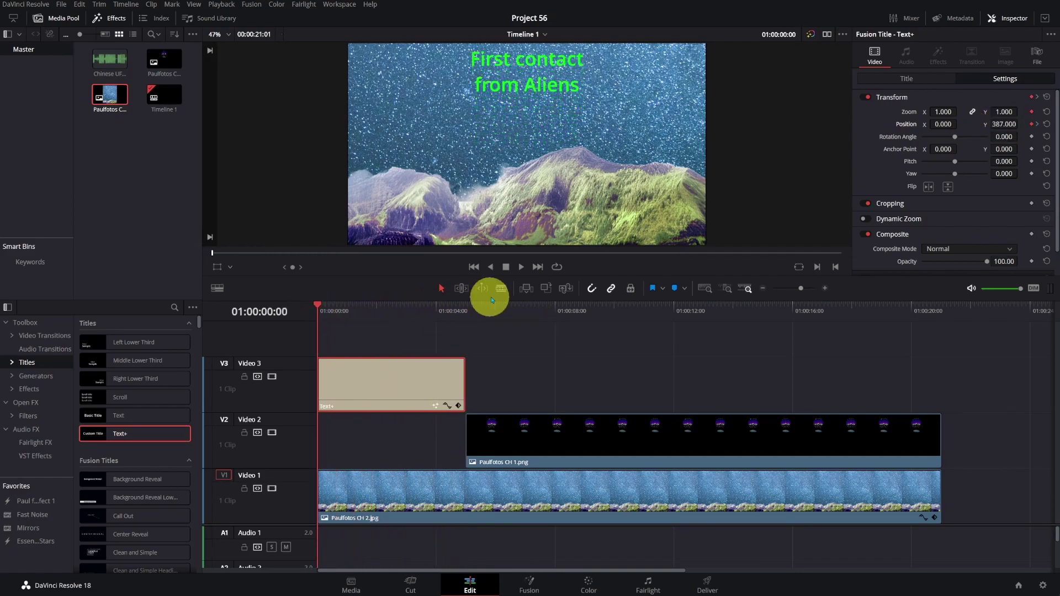
click(522, 268)
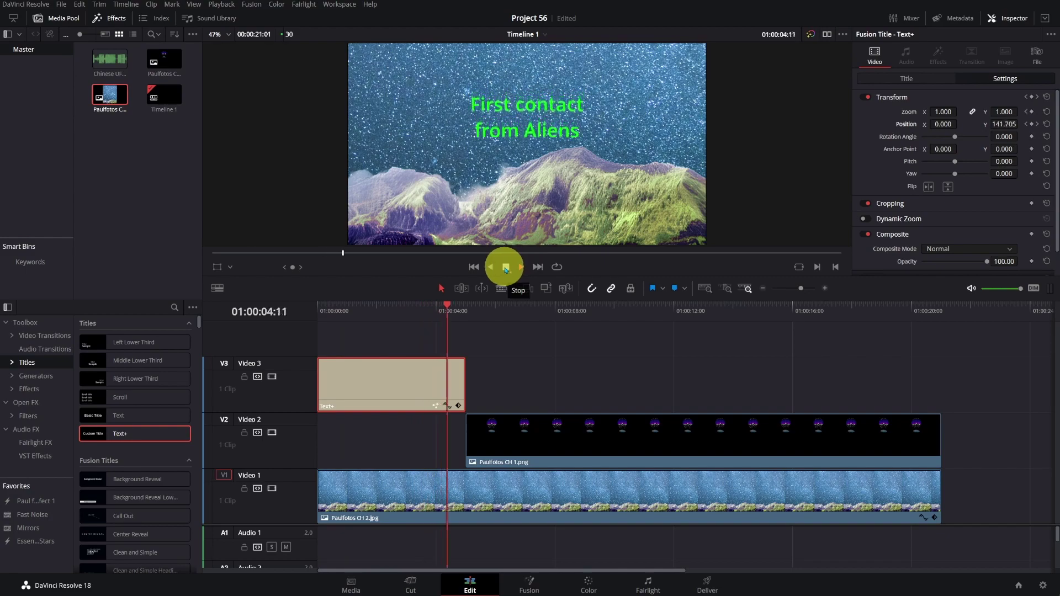
click(506, 268)
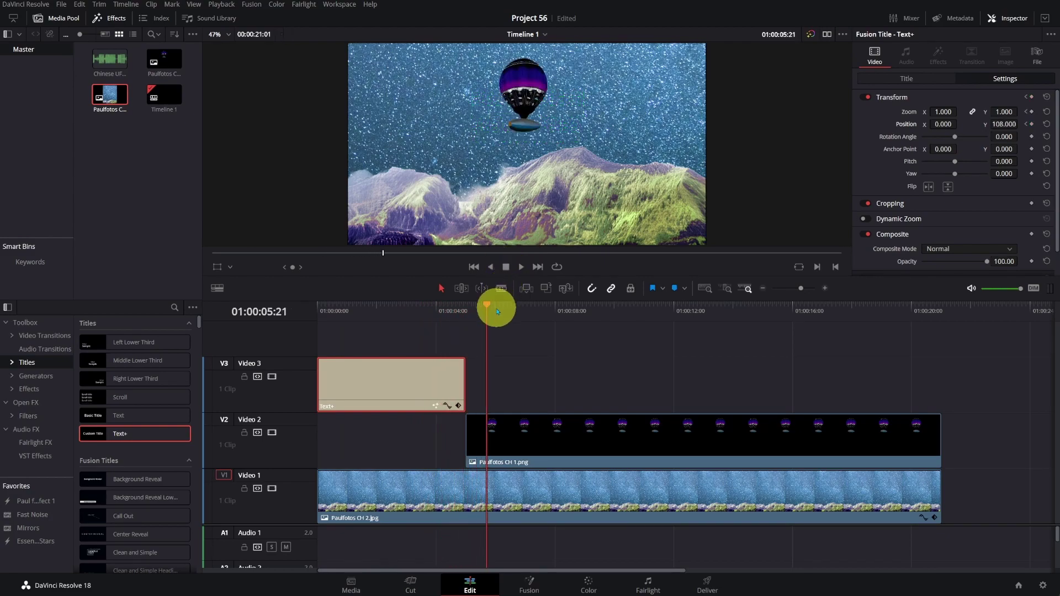
drag(487, 307, 467, 305)
click(607, 358)
- Place a Rotate In and Out title after the first, use Version 3, and enter the aliens' message question
click(31, 363)
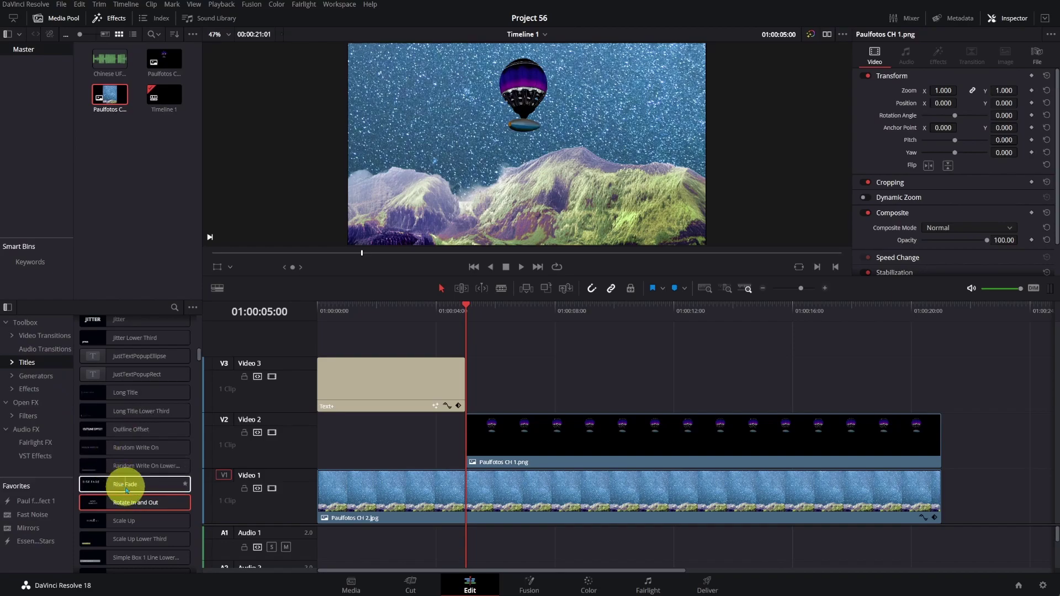
drag(137, 507, 466, 392)
click(536, 389)
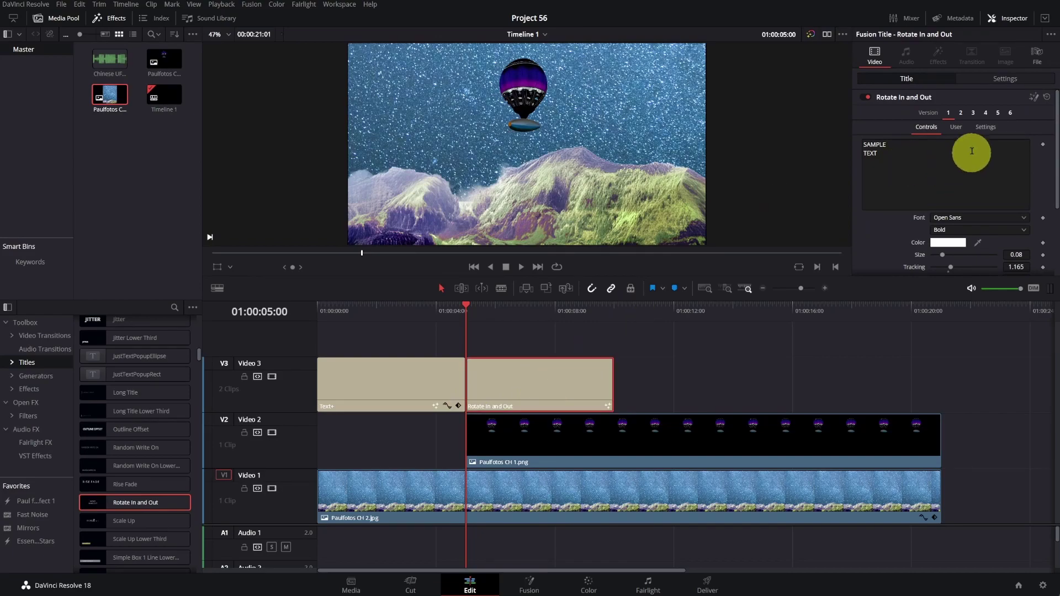
click(974, 114)
click(886, 158)
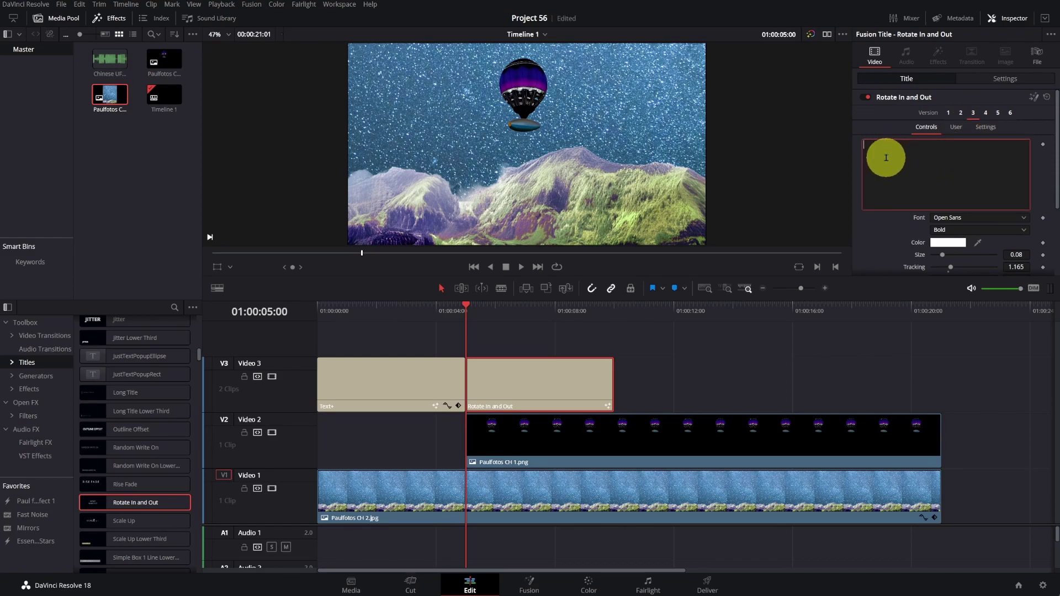
text(What is the message from the Aliens Professor Lee?)
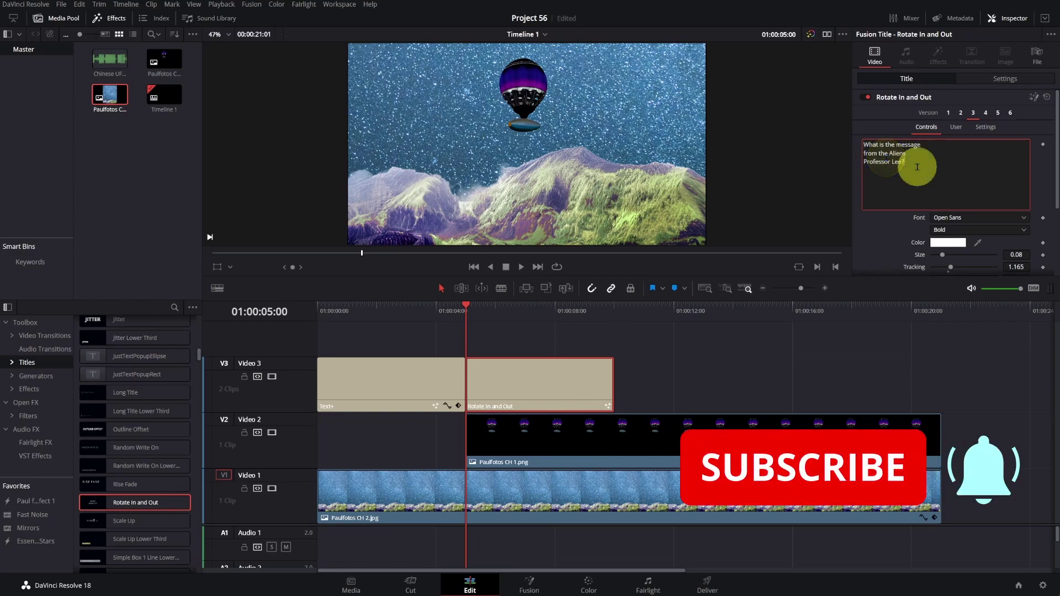
- Set the question title's text colour to bright green #00ff00
click(945, 244)
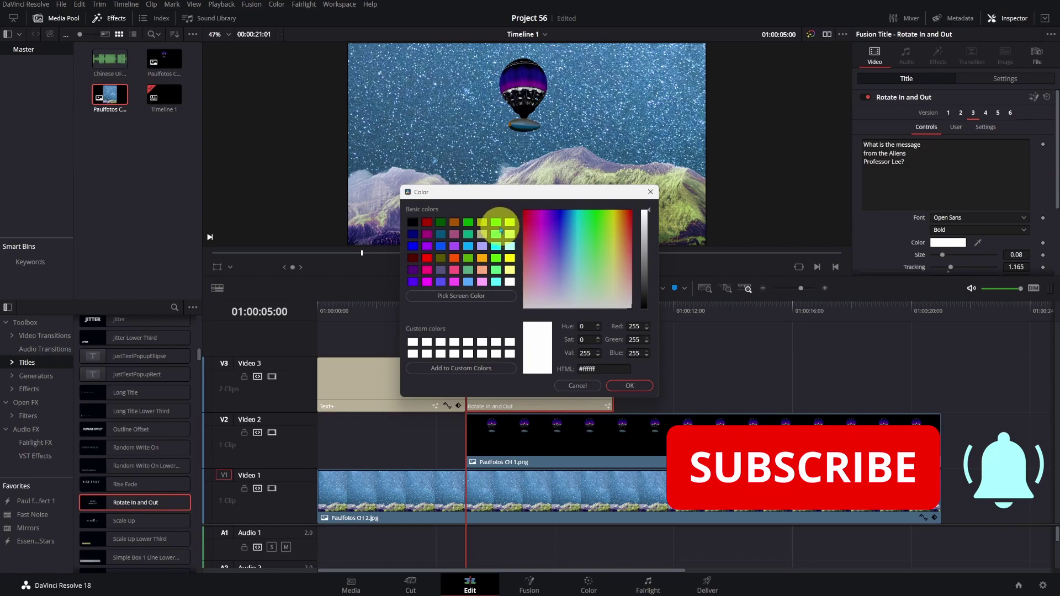
click(496, 222)
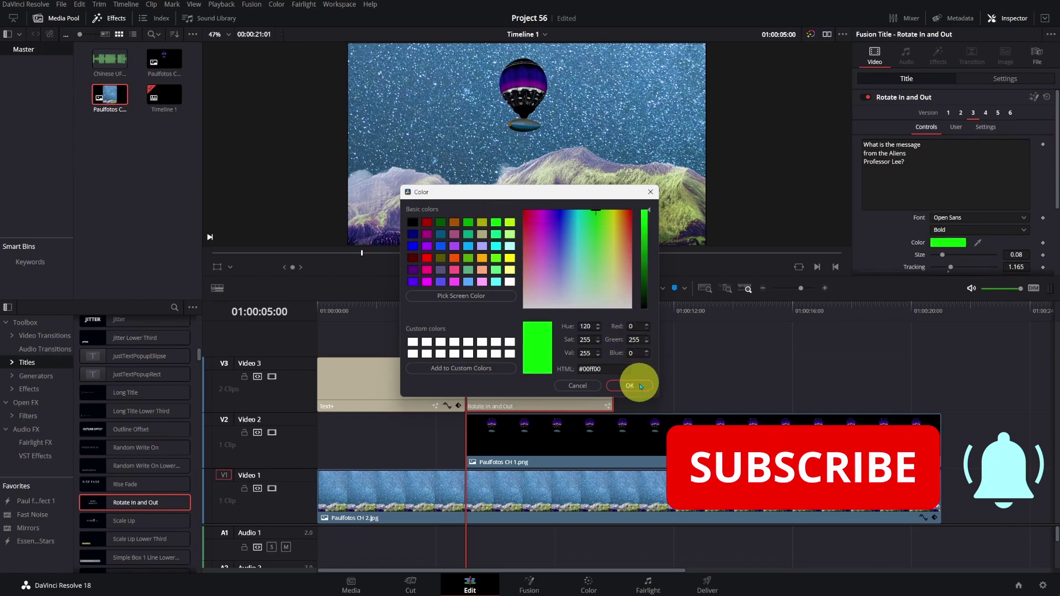
click(629, 386)
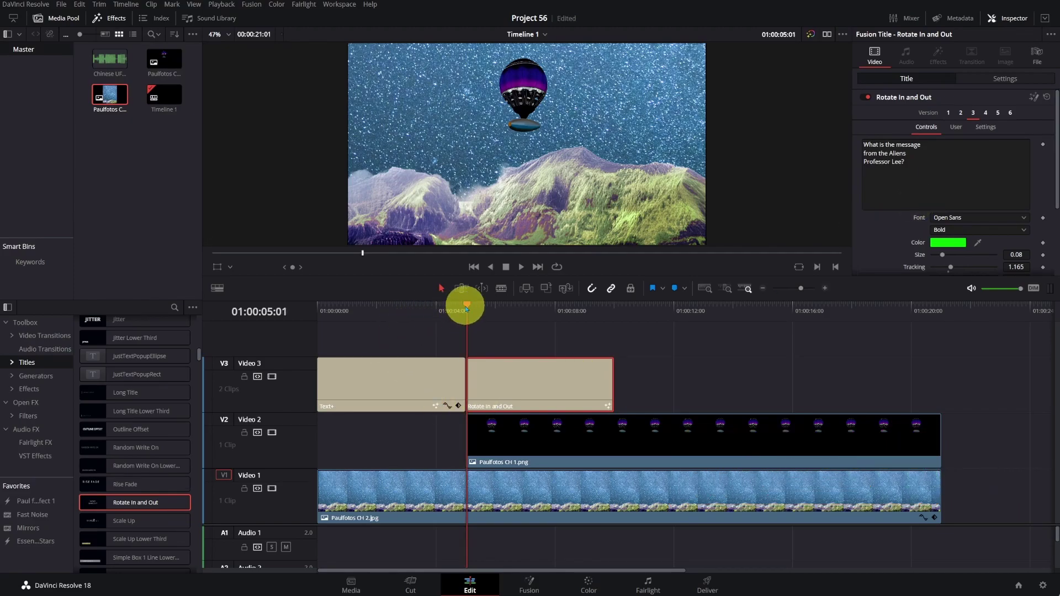
- Shrink the question title to zoom 0.630 and move it to X -464, Y -18
drag(477, 308, 486, 309)
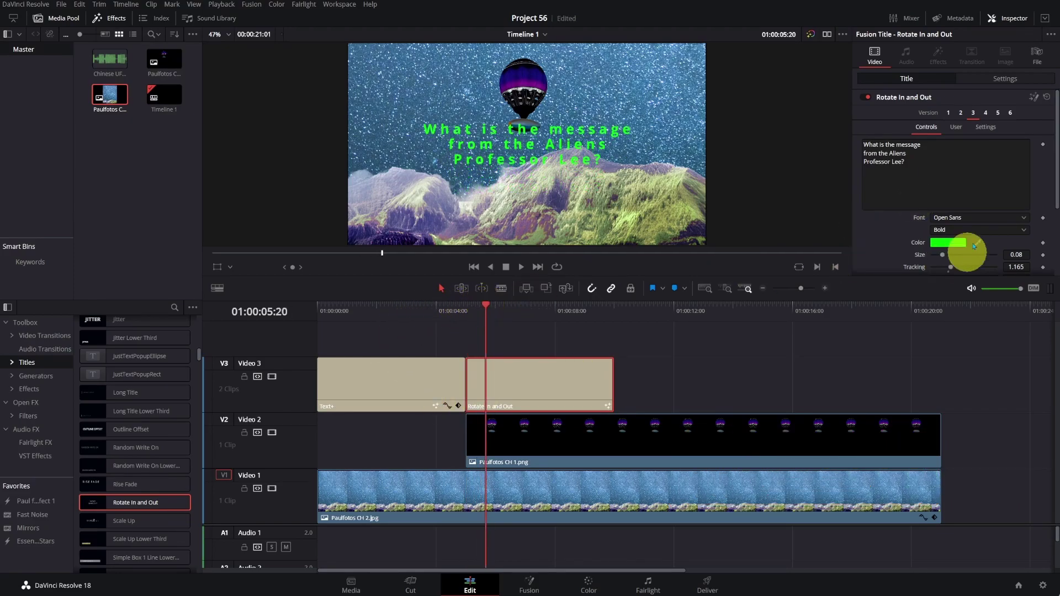
click(1006, 79)
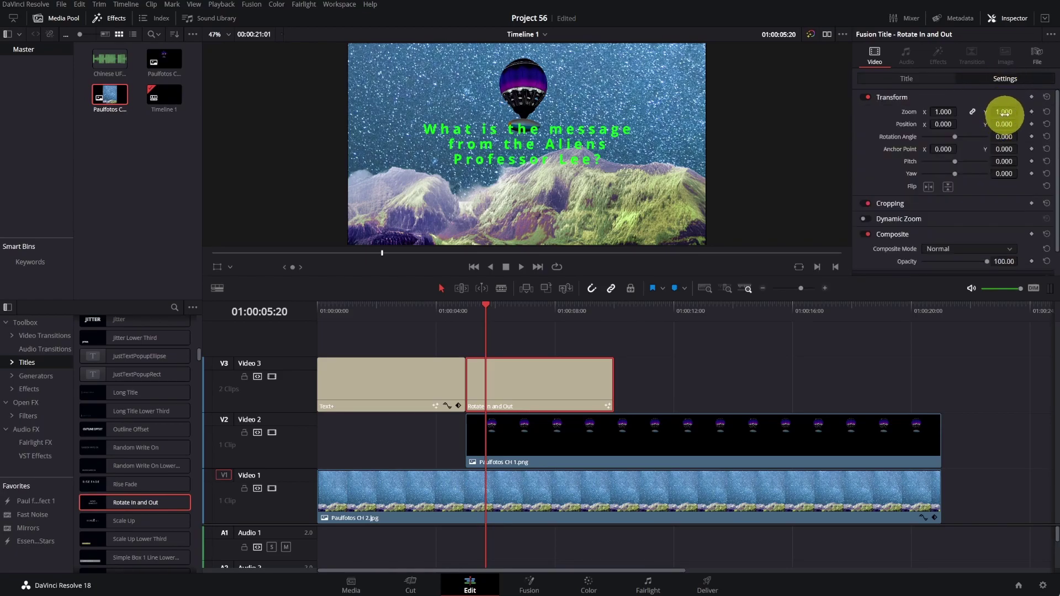
drag(1004, 111, 987, 115)
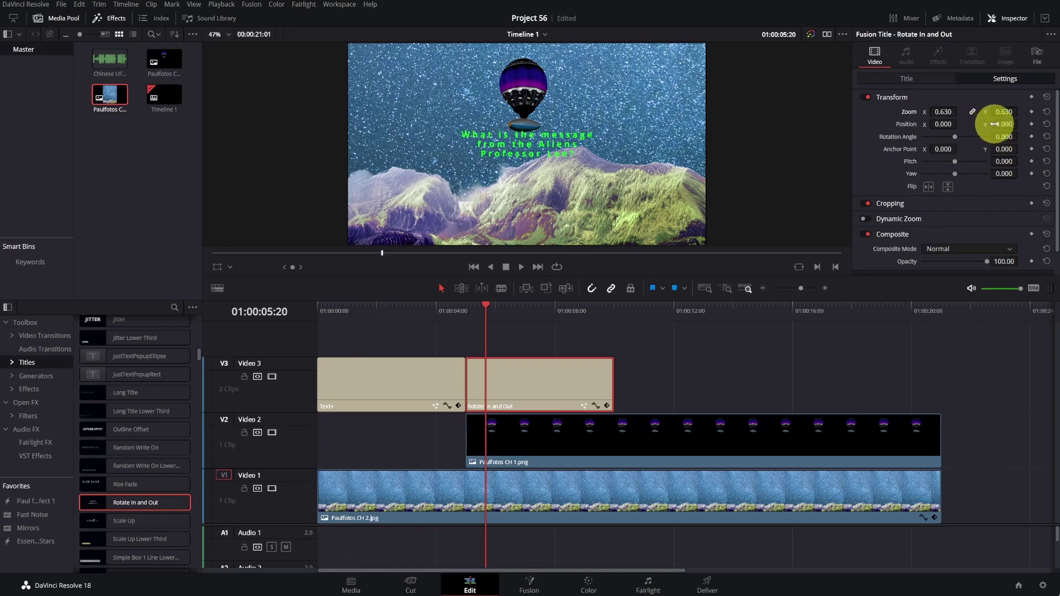
drag(1002, 124, 712, 138)
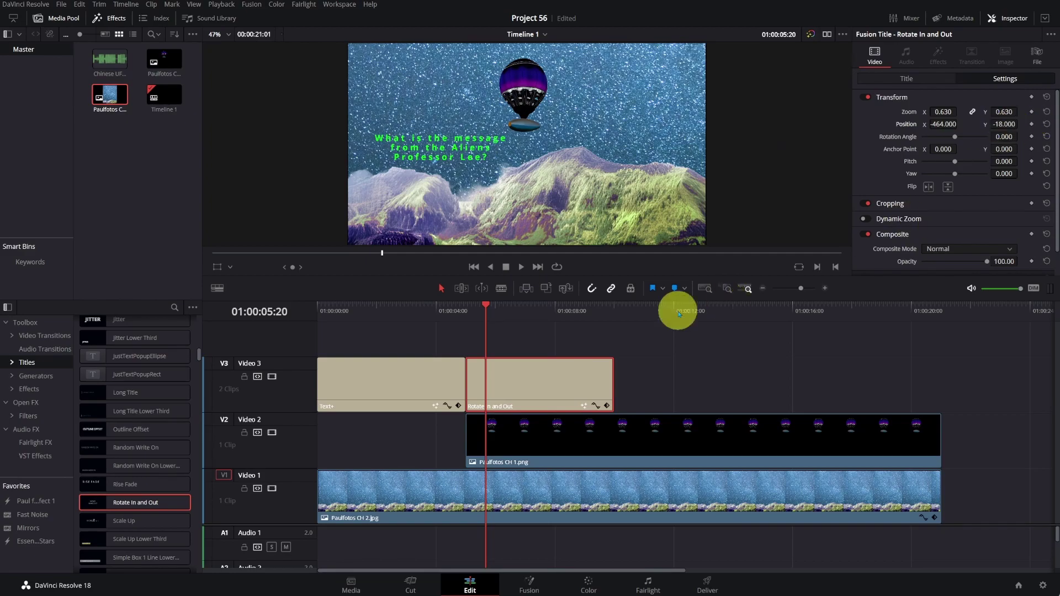
- Preview the question title rotating in, then move the playhead to the clip's end
drag(482, 311, 467, 305)
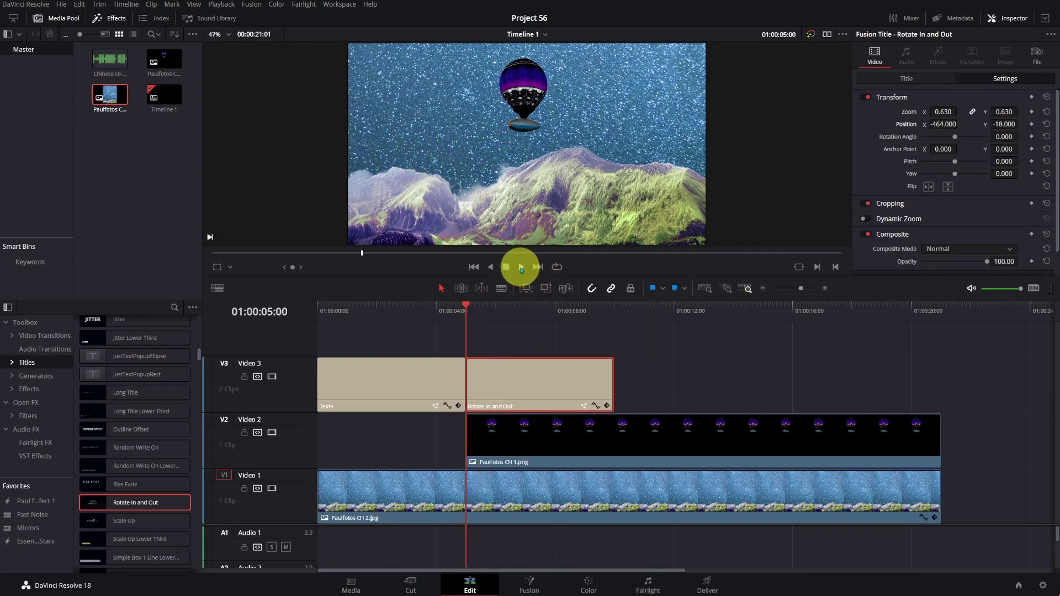
click(522, 268)
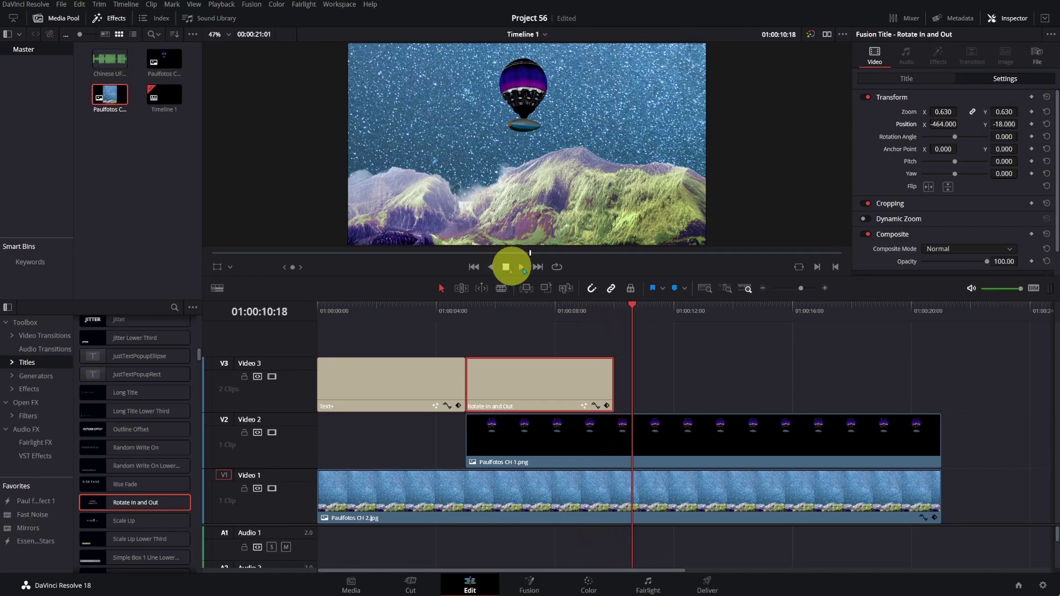
drag(634, 307, 616, 313)
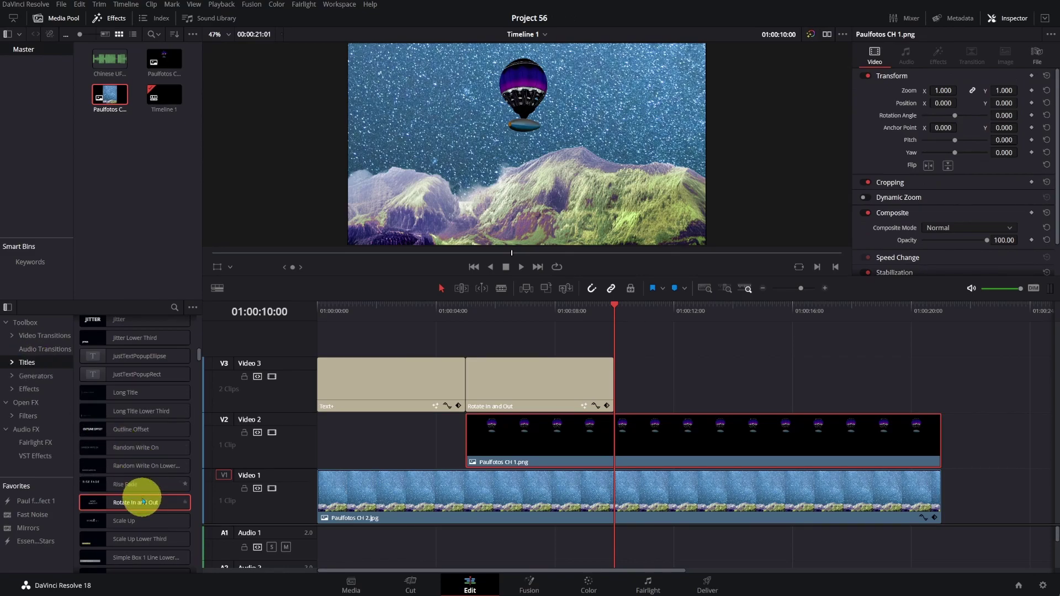
- Place a third Rotate In and Out title and enter 'Don't know! I don't understand Chinese!'
drag(142, 500, 619, 402)
click(680, 385)
key(space)
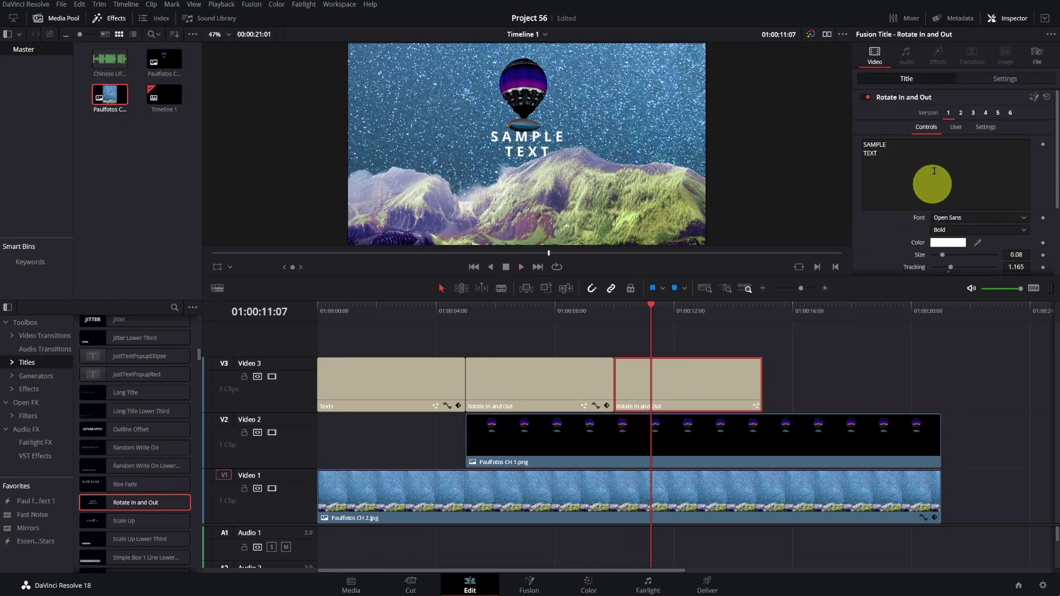
click(878, 157)
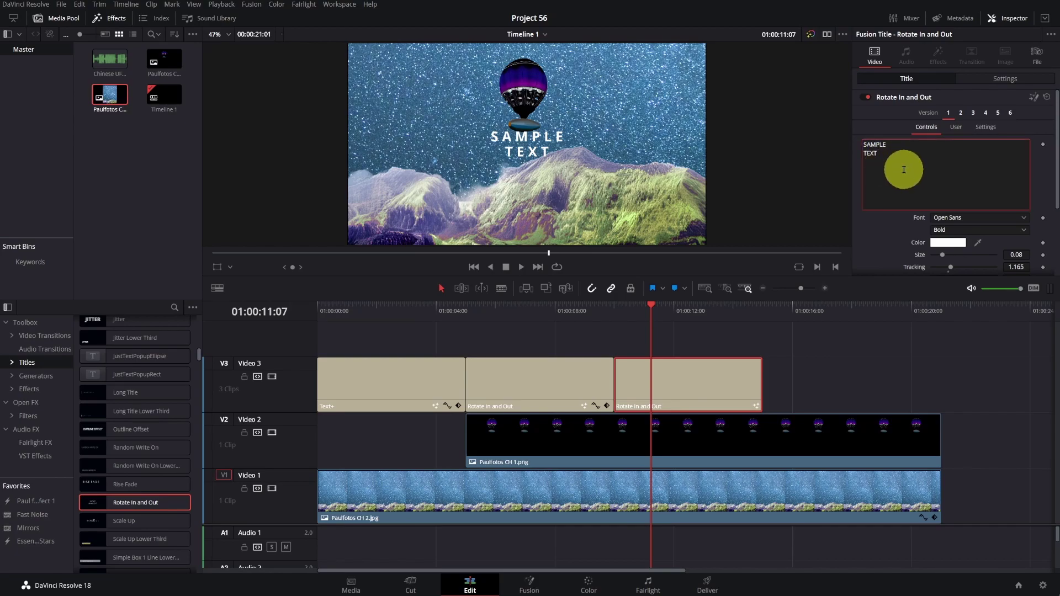
key(BackSpace)
key(BackSpace)
key(BackSpace)
key(BackSpace)
key(BackSpace)
key(BackSpace)
key(BackSpace)
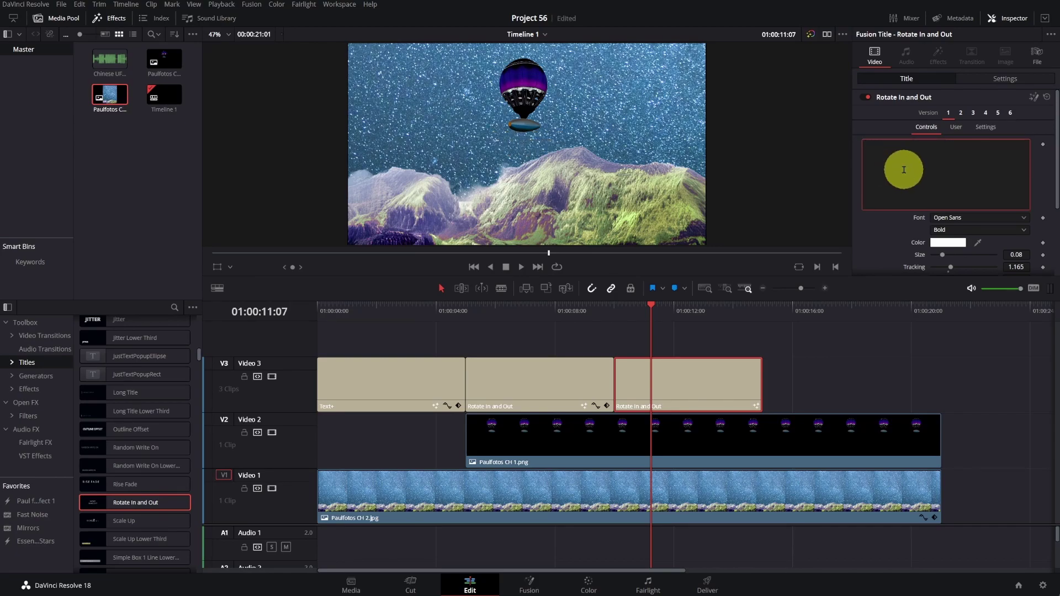
click(961, 114)
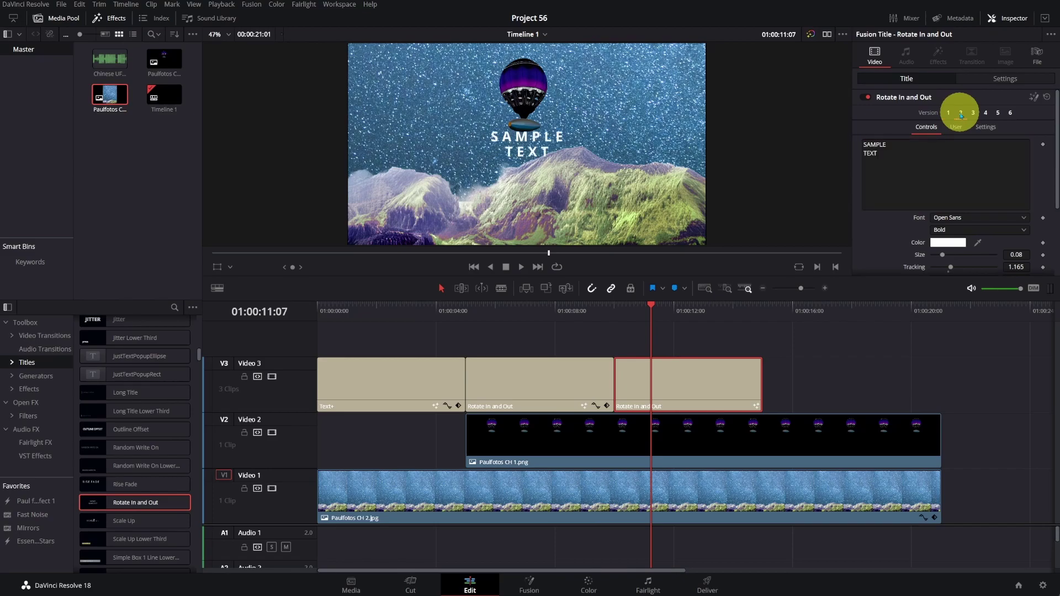
click(883, 155)
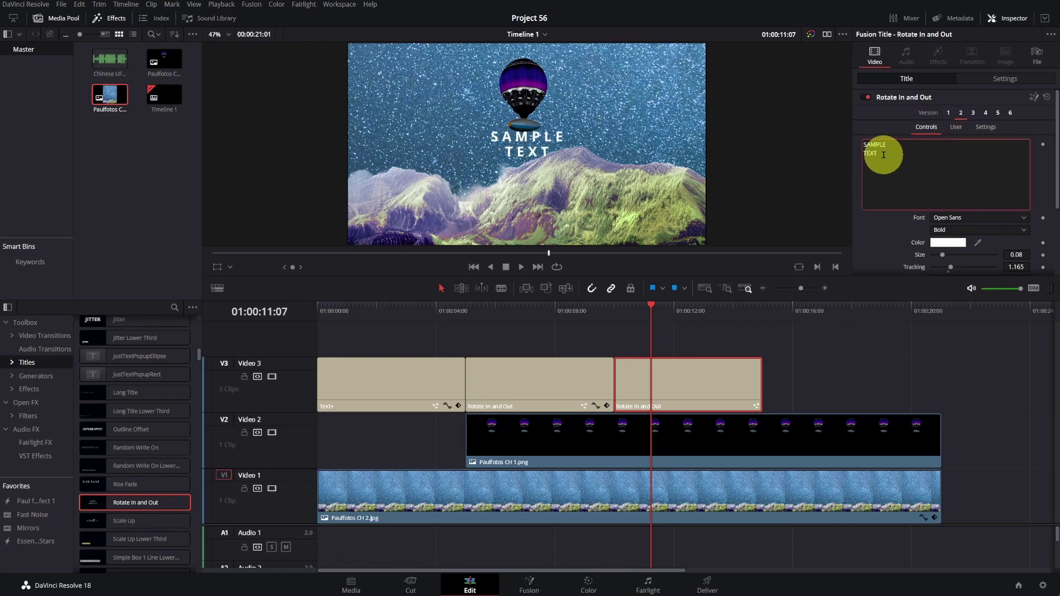
key(ctrl+a)
text(Don't know! I don't understand Chinese!)
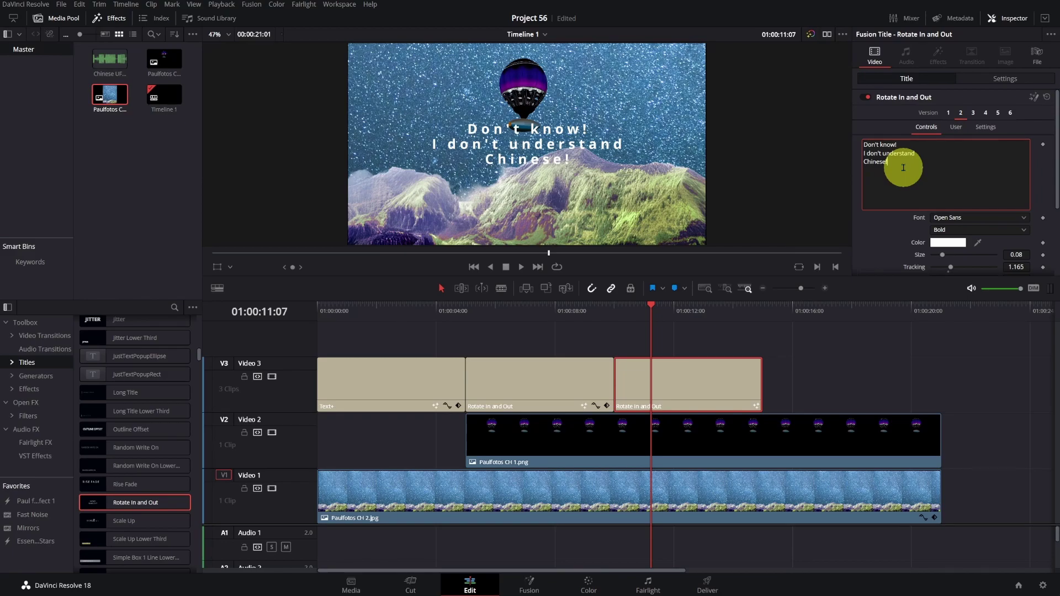
- Set the reply title's text colour to pure green #00ff00
click(947, 243)
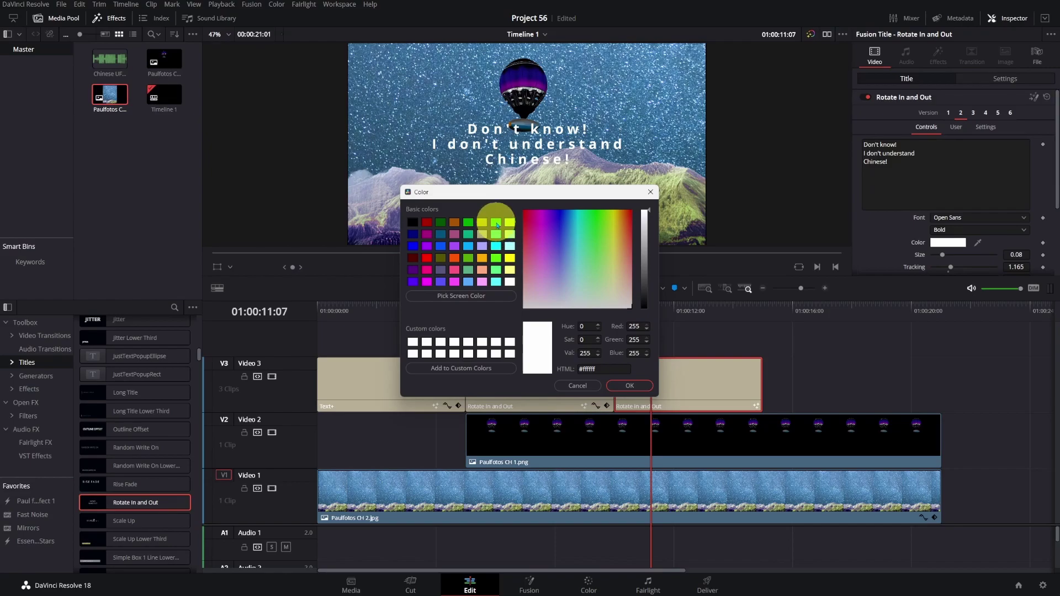
click(497, 224)
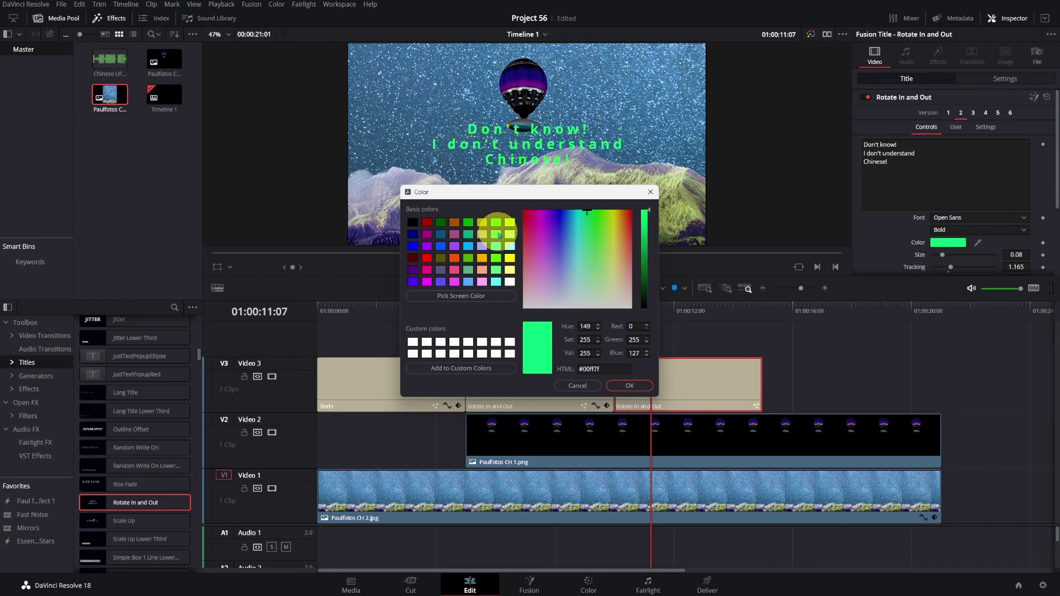
click(496, 222)
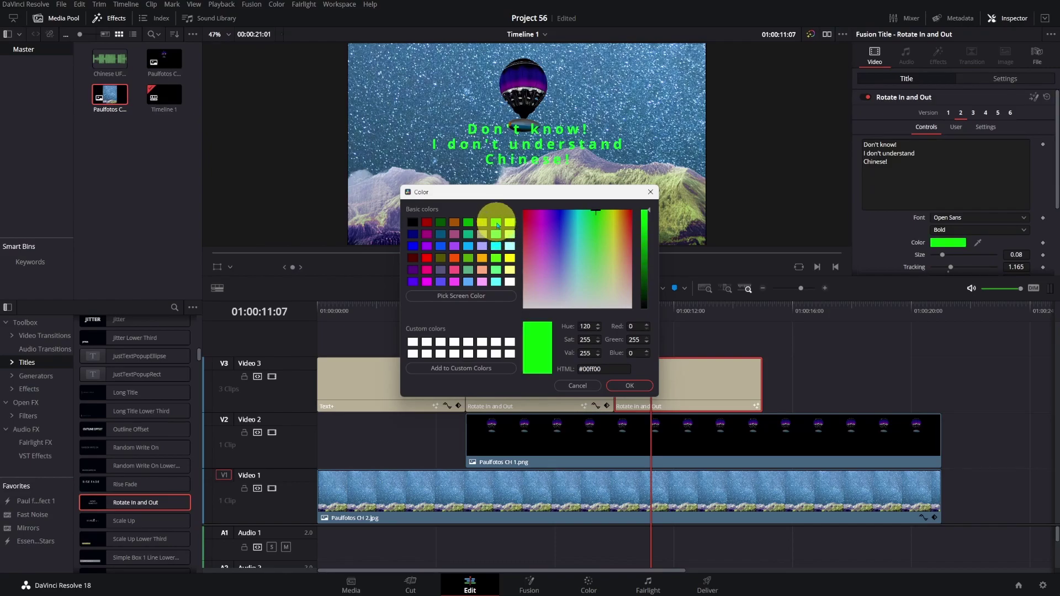
click(630, 386)
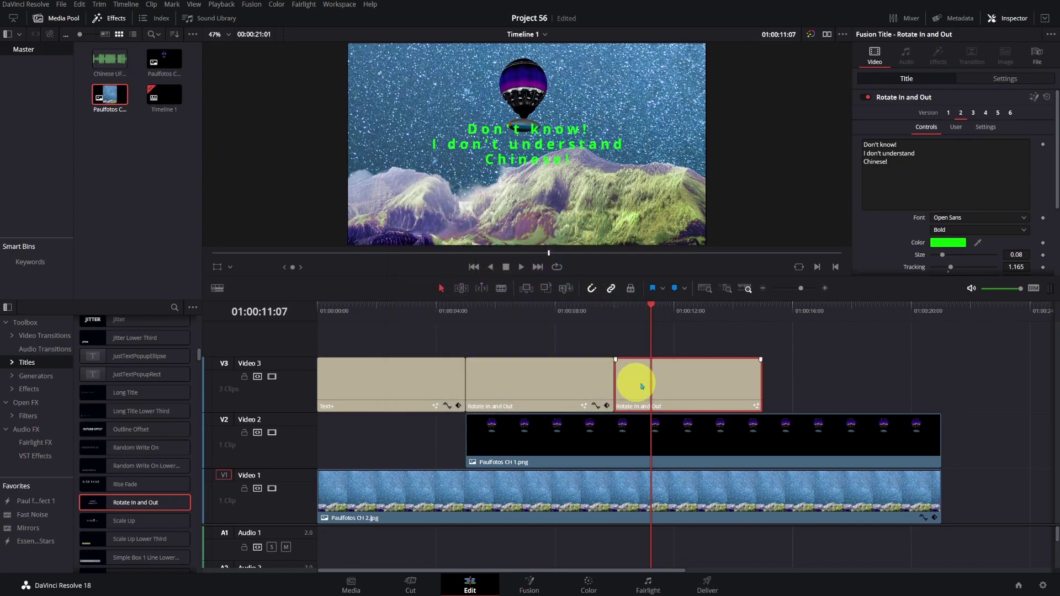
- Scale the reply title to 0.770 and shift it right to Position X 427
click(989, 80)
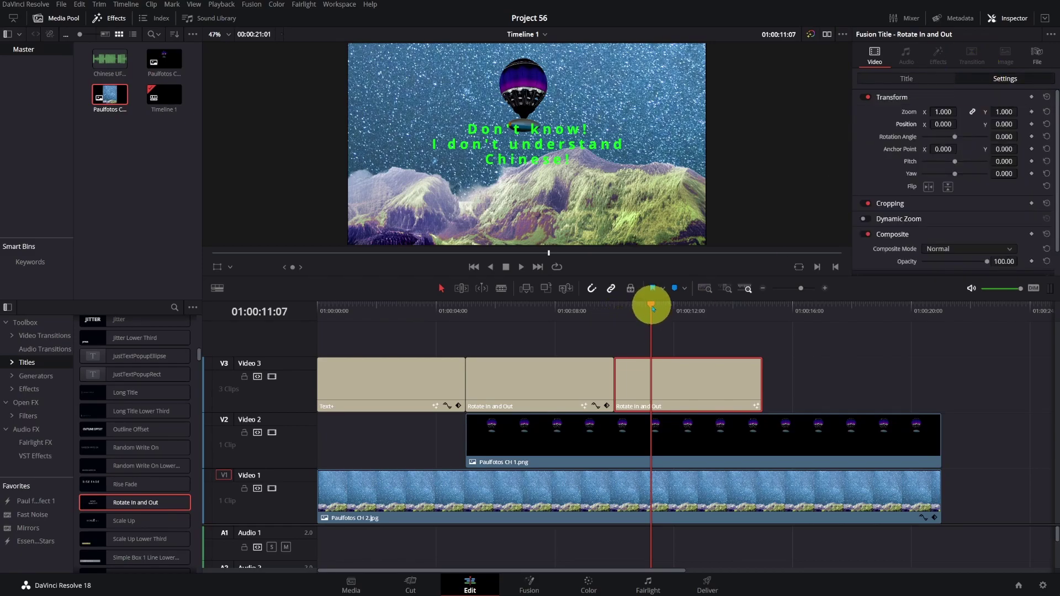
mouse_move(652, 307)
mouse_down()
mouse_move(623, 310)
mouse_move(644, 306)
mouse_up()
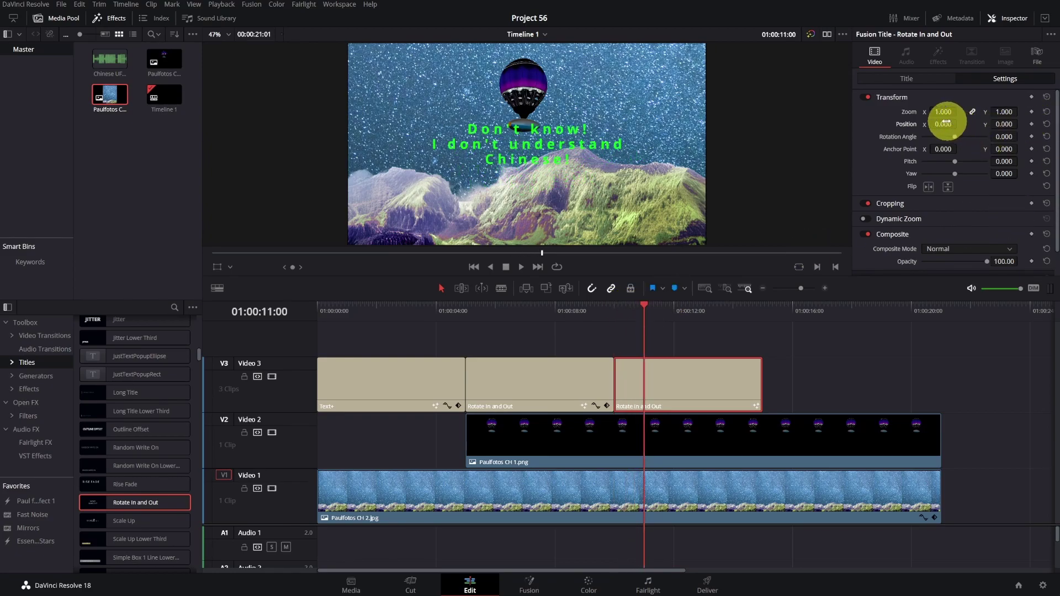
drag(944, 123, 1057, 136)
mouse_move(1009, 112)
mouse_down()
mouse_move(999, 111)
mouse_move(1009, 112)
mouse_up()
drag(943, 124, 971, 124)
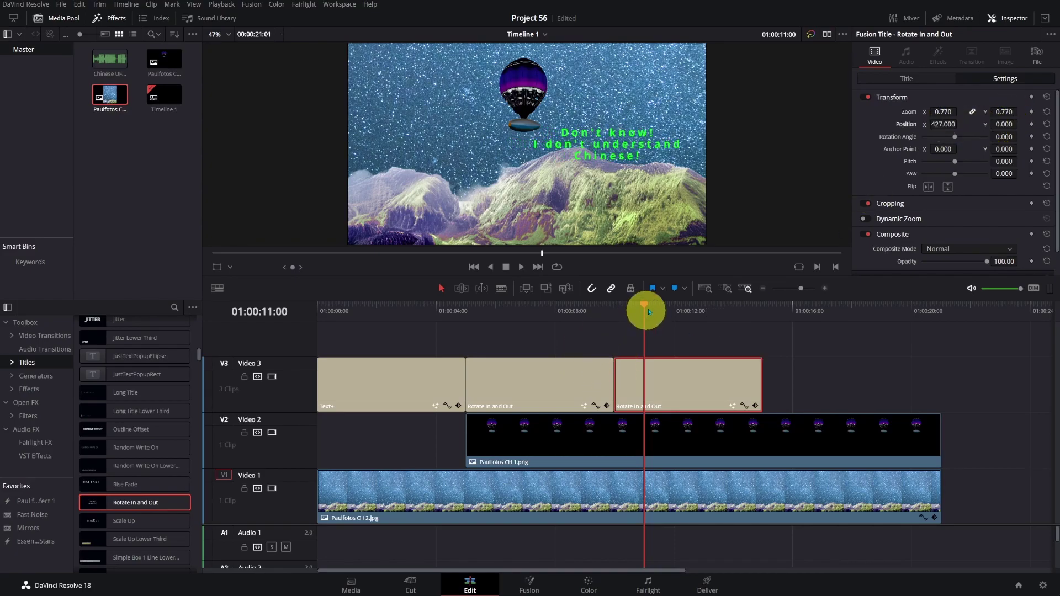
- Play back the reply title, then replay the earlier titles in sequence to review them
drag(644, 307, 616, 303)
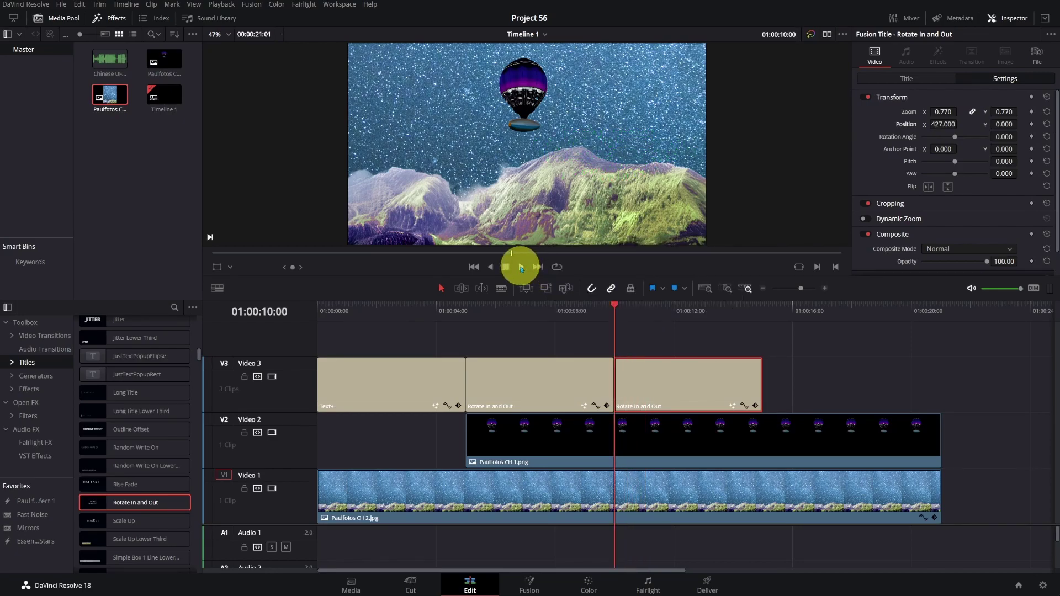
click(522, 267)
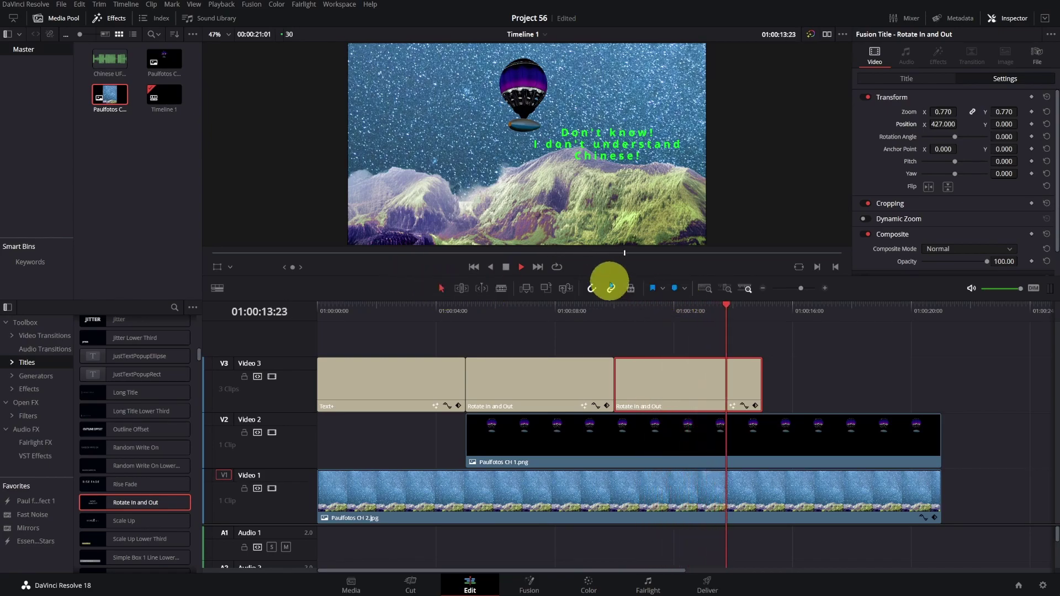
click(503, 267)
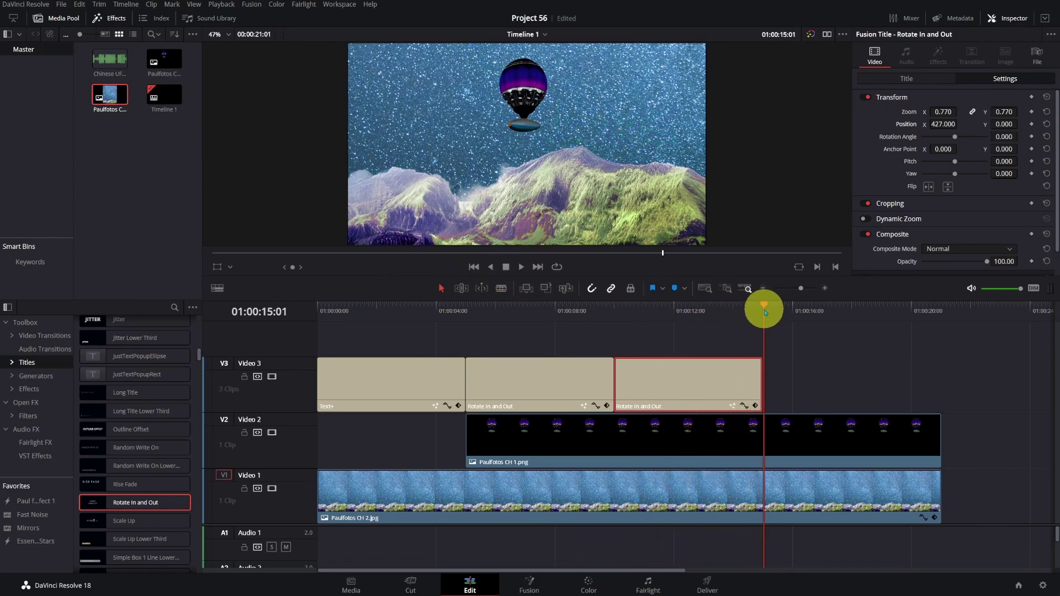
drag(764, 306, 456, 334)
key(space)
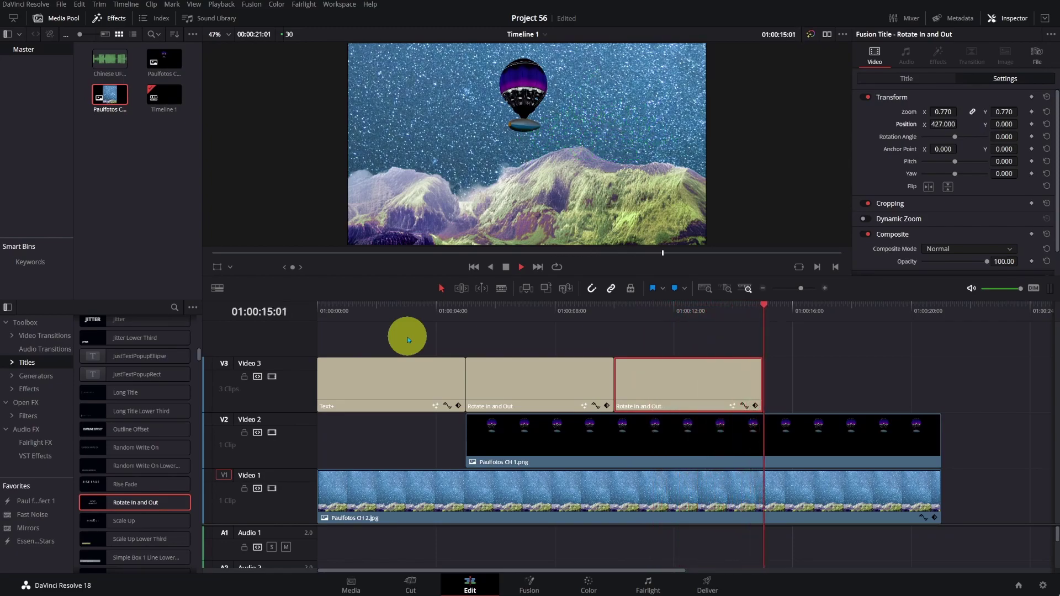
key(space)
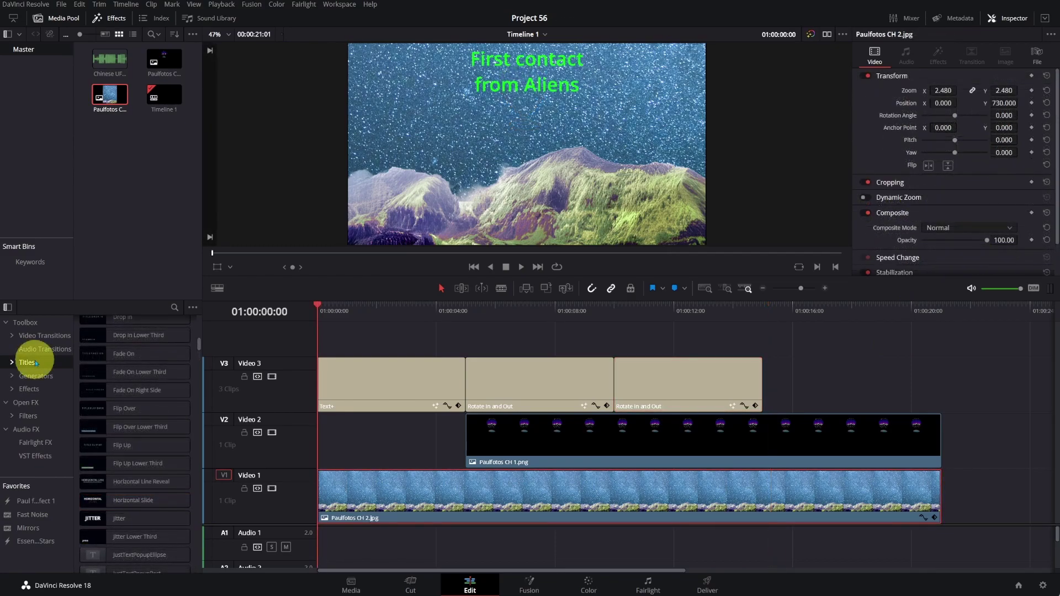
- Place the Essential Shooting Stars generator at the start of Video 2 at 64.12 opacity
click(36, 376)
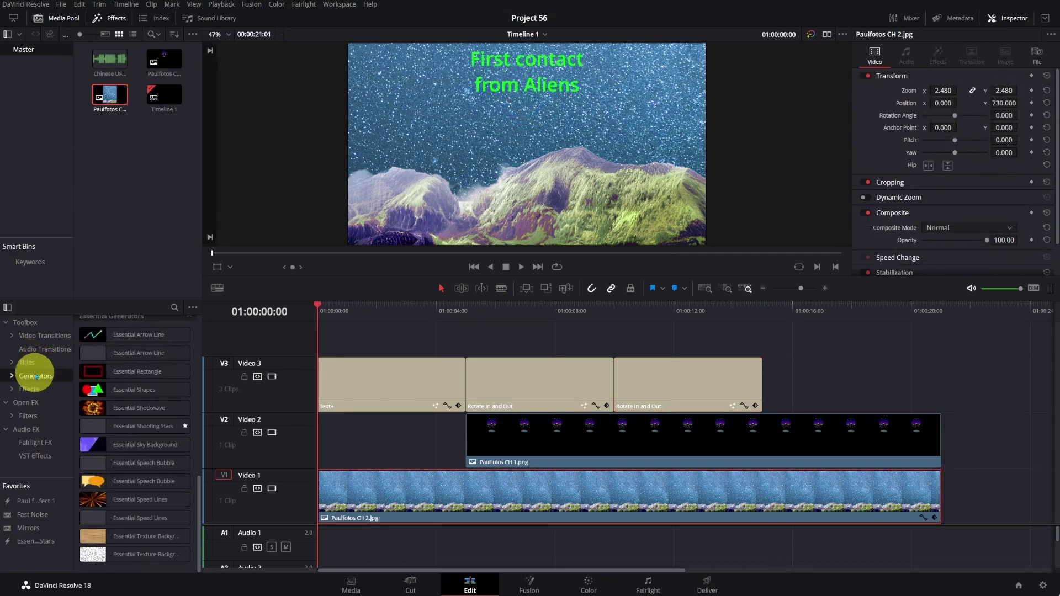
click(125, 430)
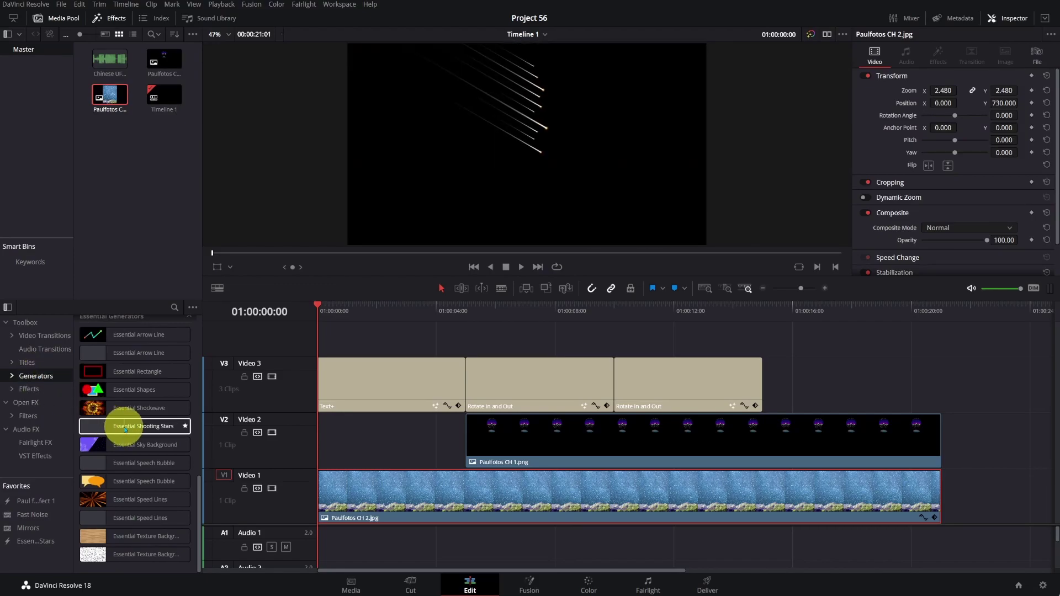
drag(125, 430, 354, 450)
click(397, 448)
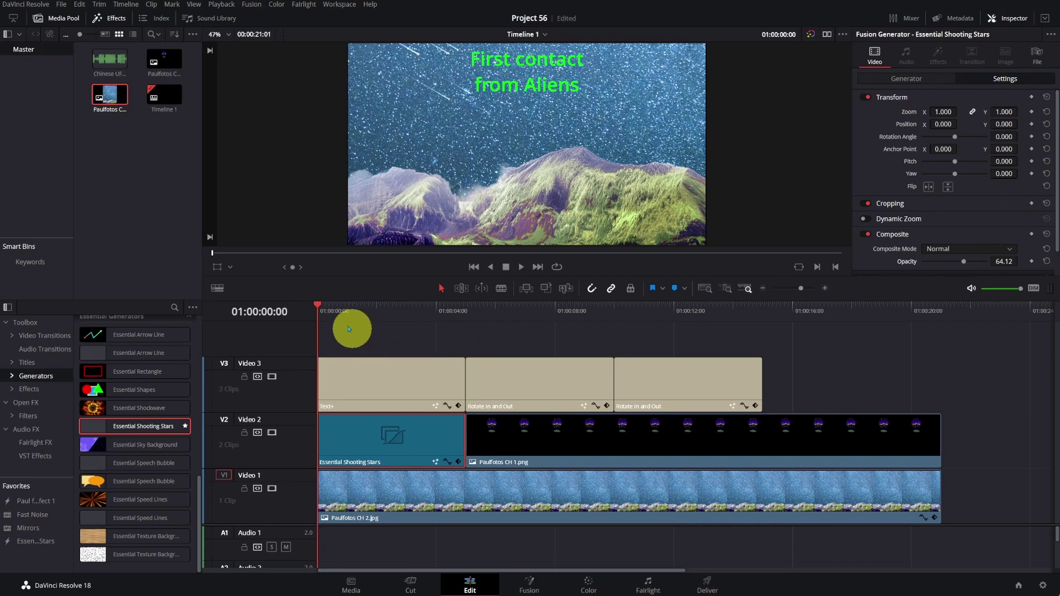
- Play the opening with the shooting stars and return to the very start
click(521, 268)
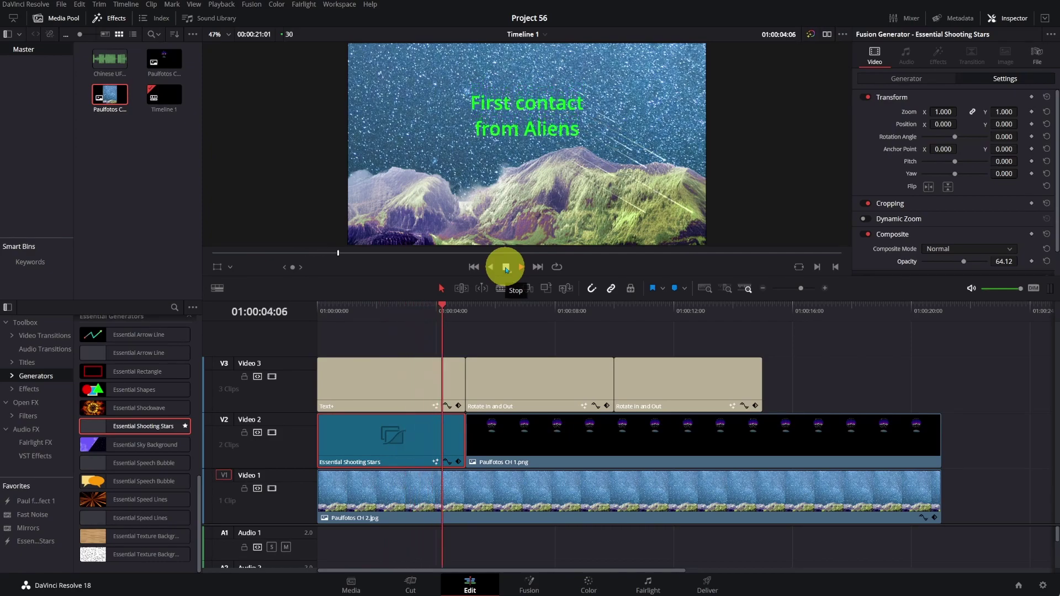
click(506, 268)
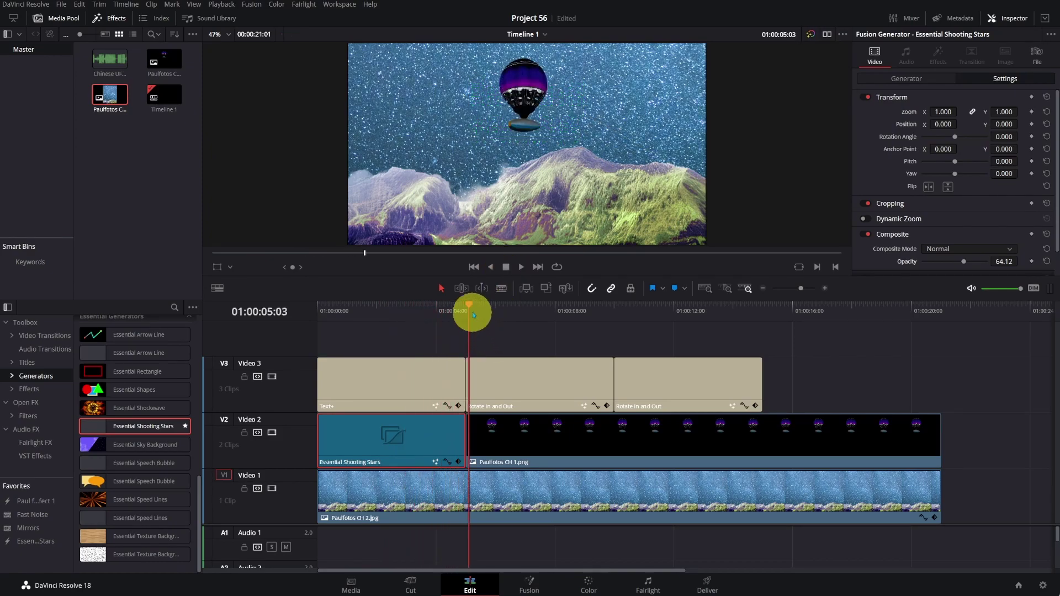
drag(472, 308, 326, 321)
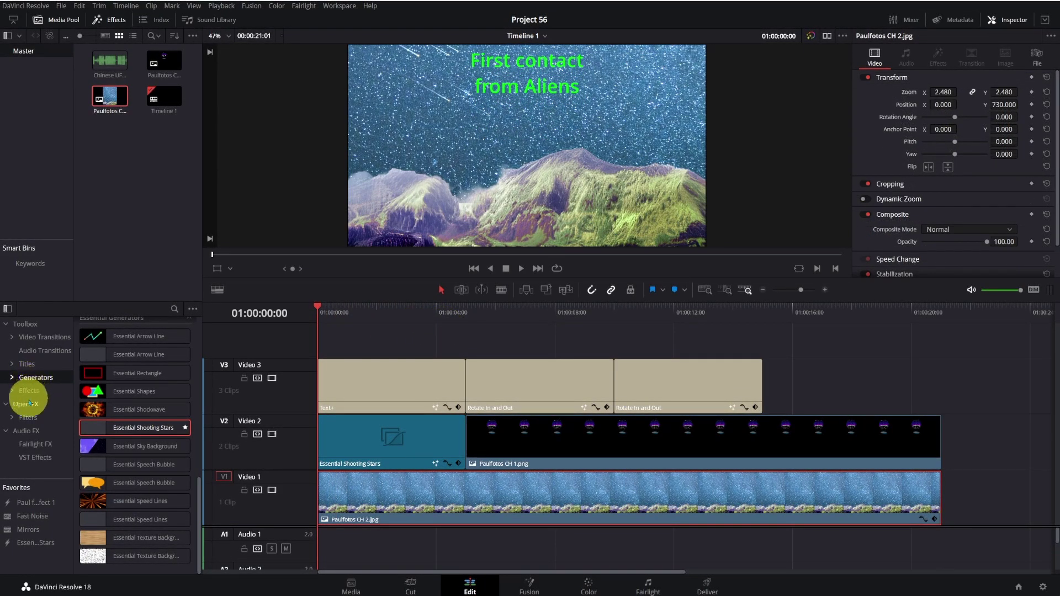
- Drag Resolve FX Texture's Fast Noise from Open FX onto the Video 1 mountain clip
click(29, 404)
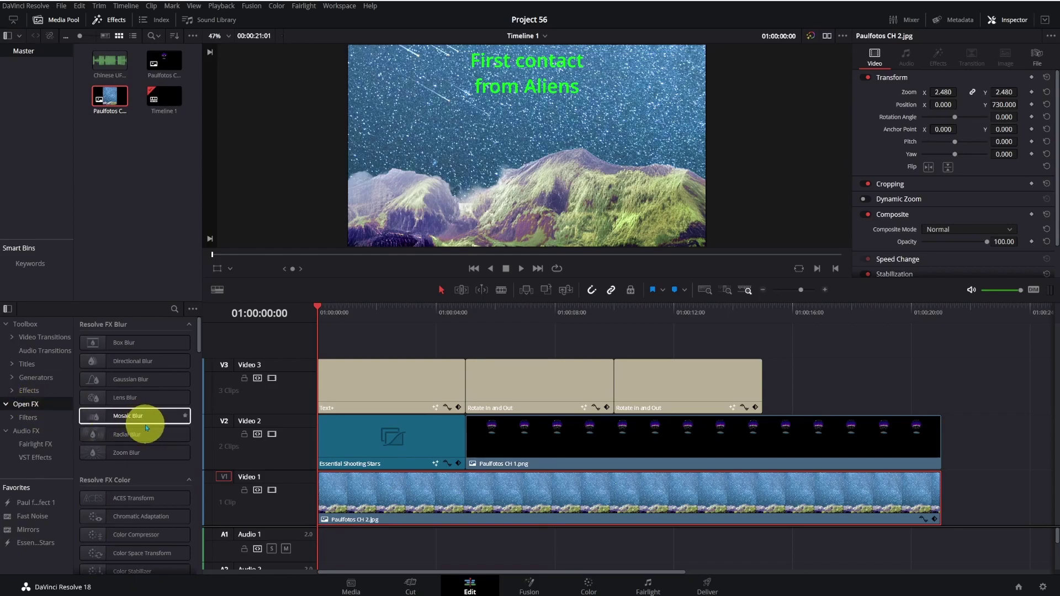
scroll(146, 428, down, 10)
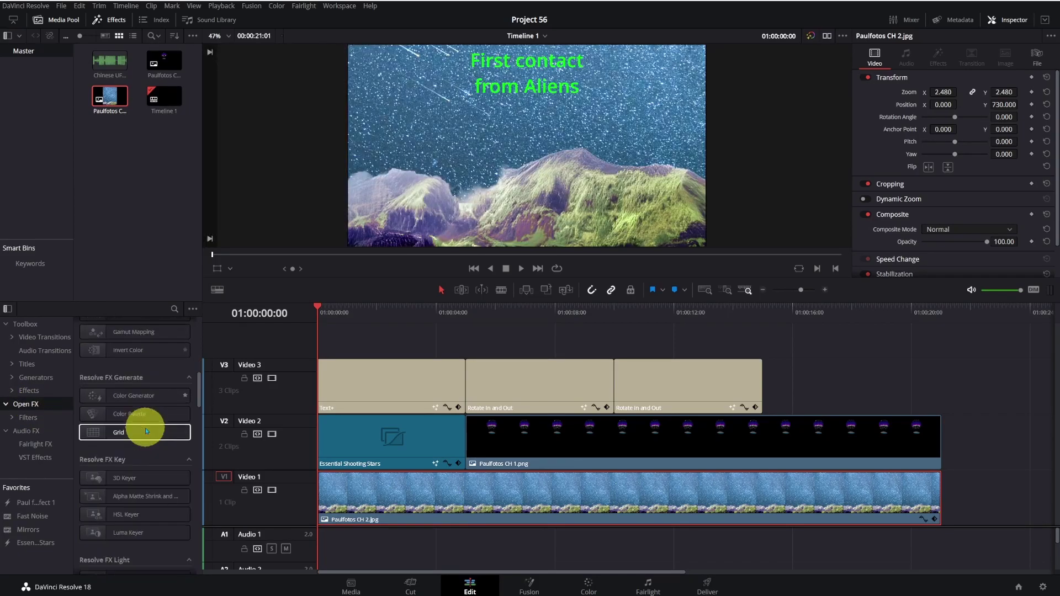
scroll(147, 433, down, 8)
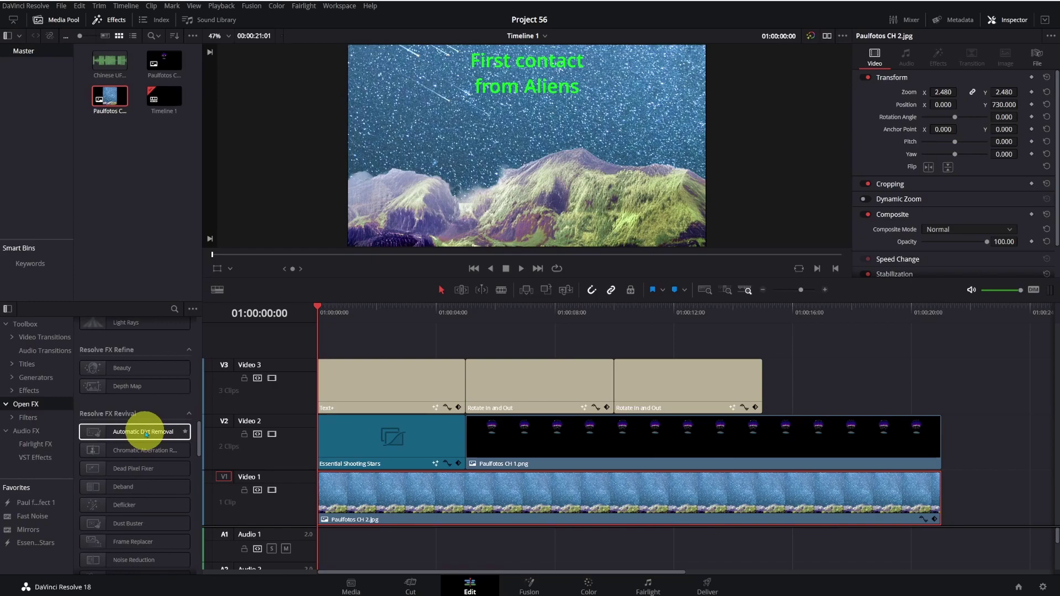
scroll(147, 434, down, 3)
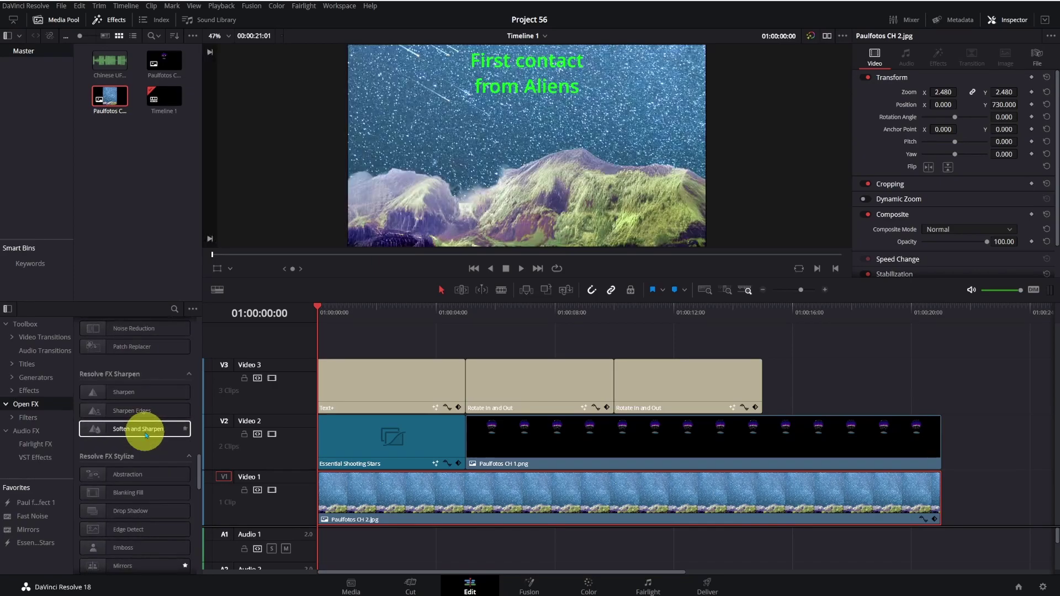
scroll(147, 434, down, 3)
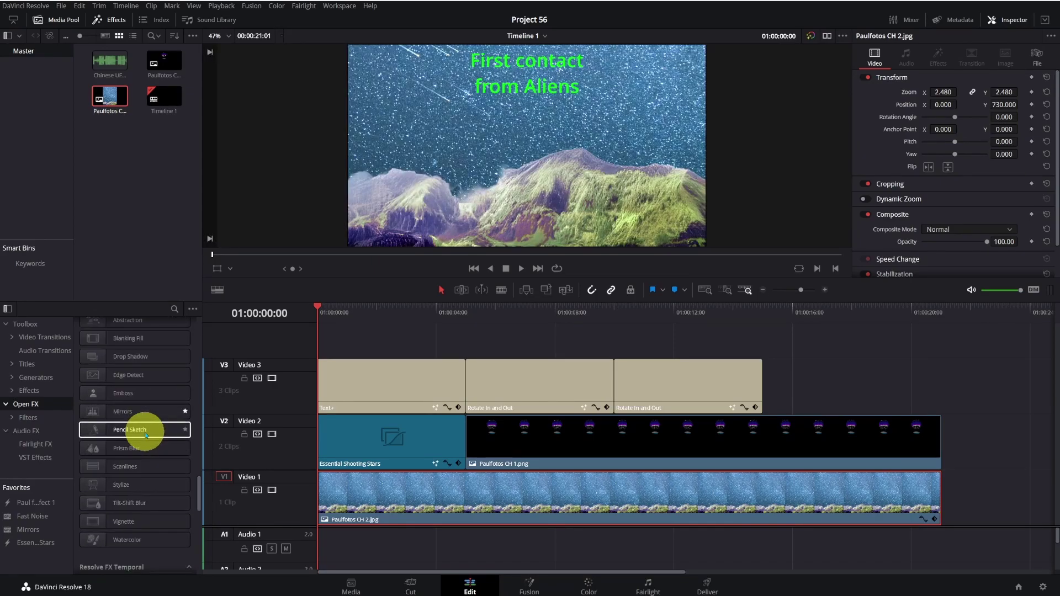
scroll(146, 434, down, 4)
scroll(146, 434, down, 2)
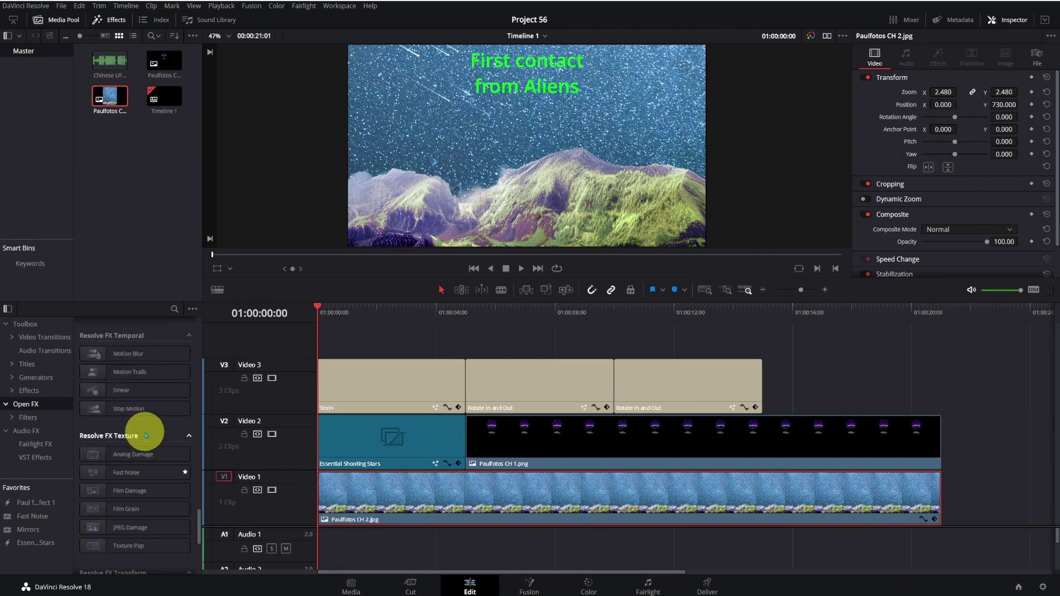
drag(144, 476, 478, 505)
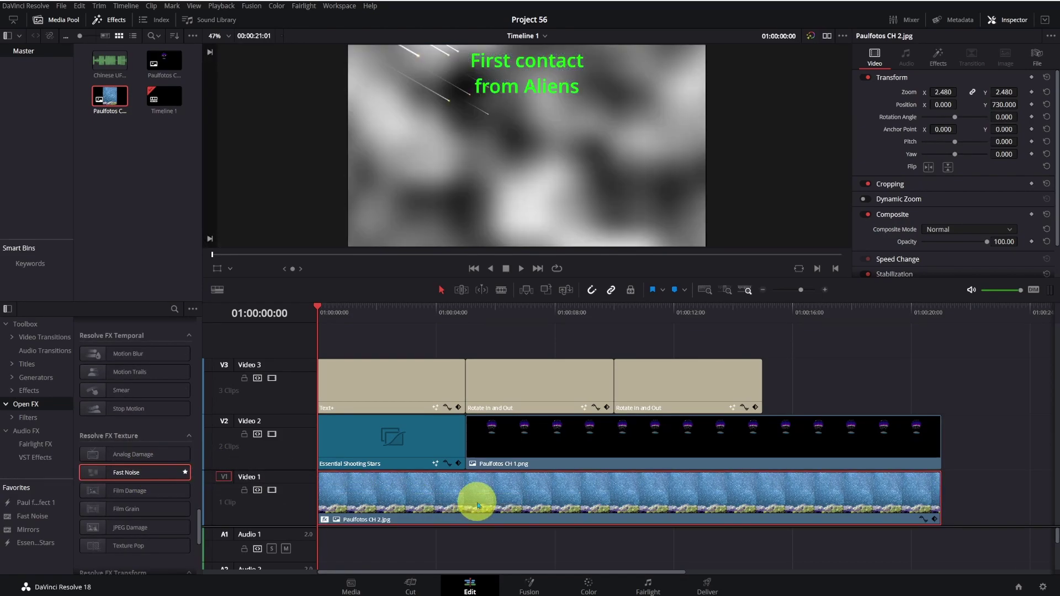
- Set Fast Noise to the Smoke preset with scale 2.000, brightness -0.411 and saturation 0.403
click(939, 55)
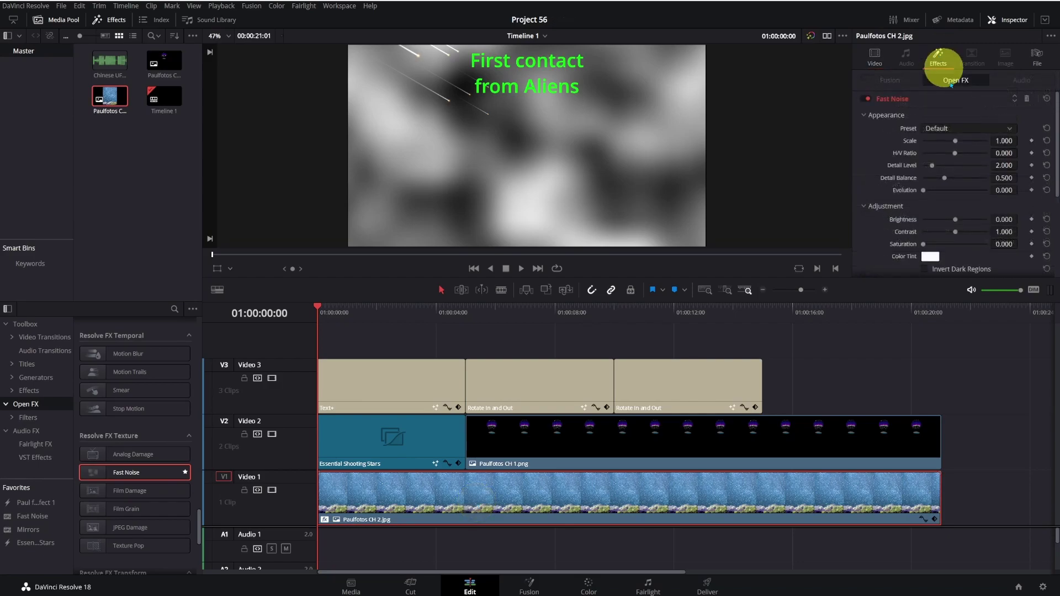
click(1010, 130)
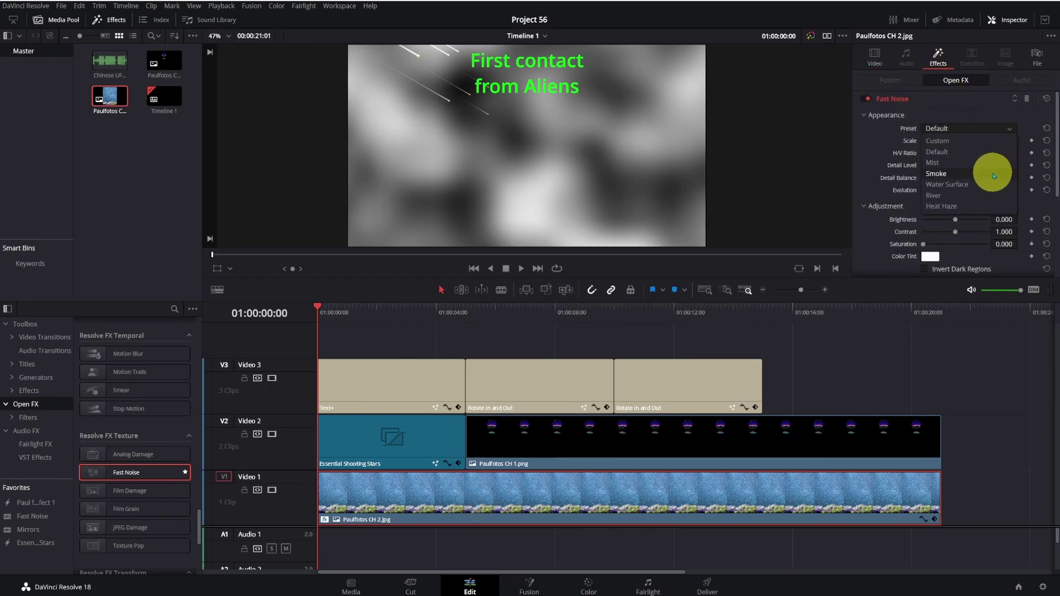
click(994, 175)
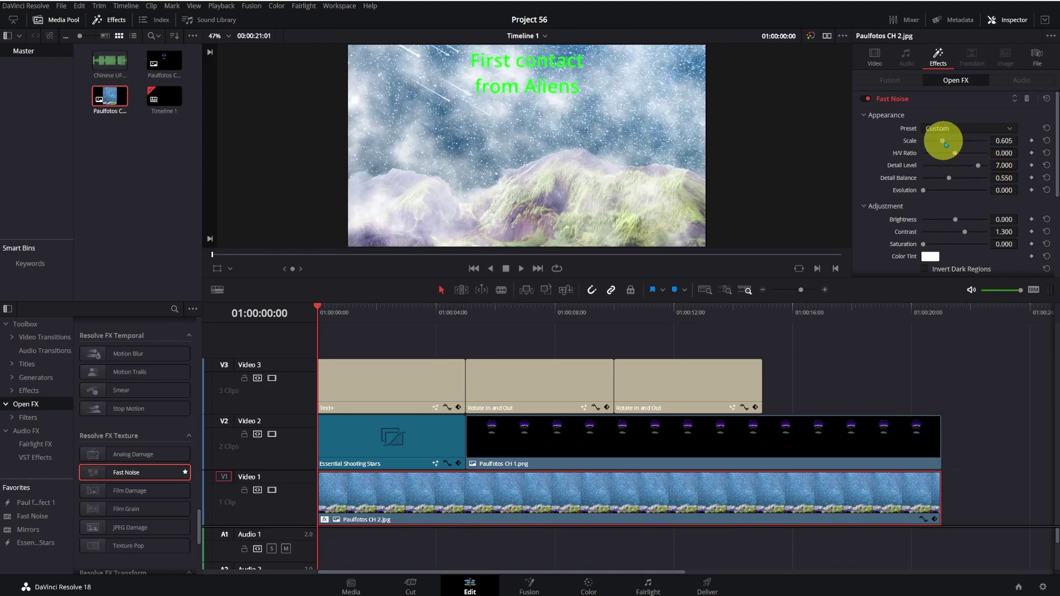
drag(946, 142, 994, 149)
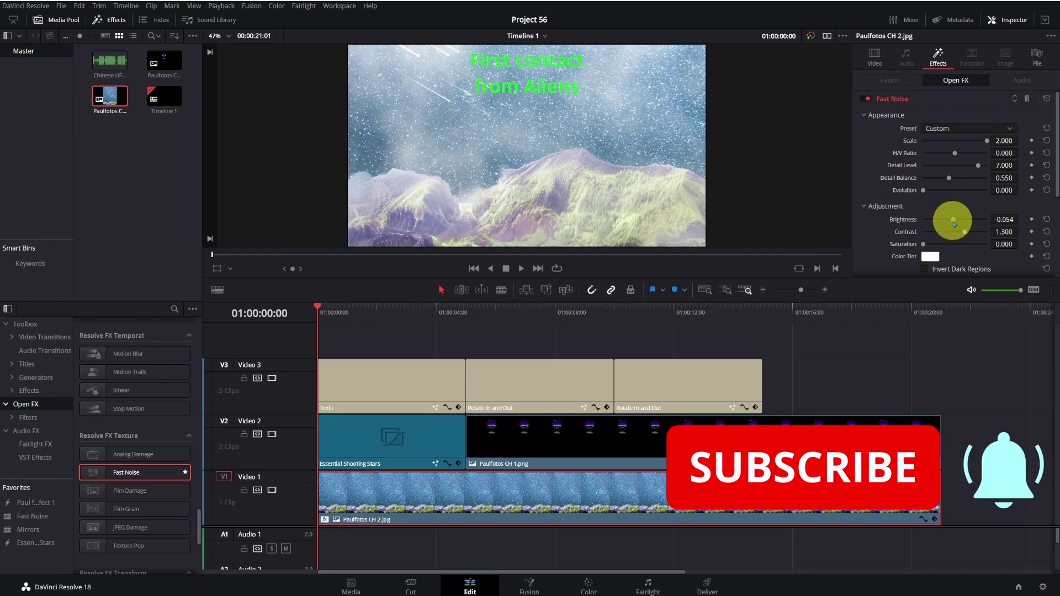
drag(954, 224, 942, 225)
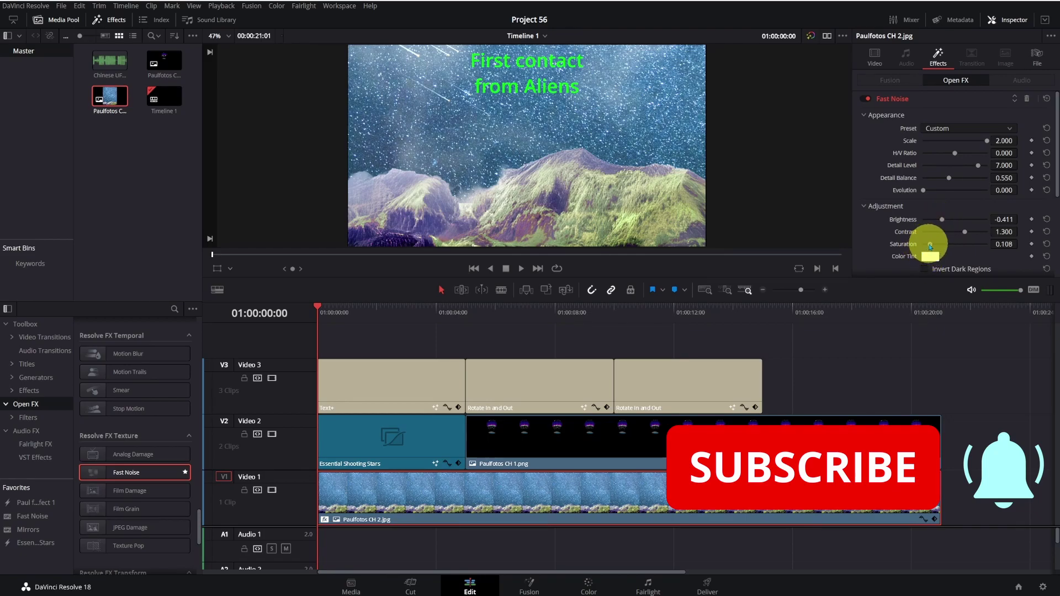
drag(931, 247, 936, 247)
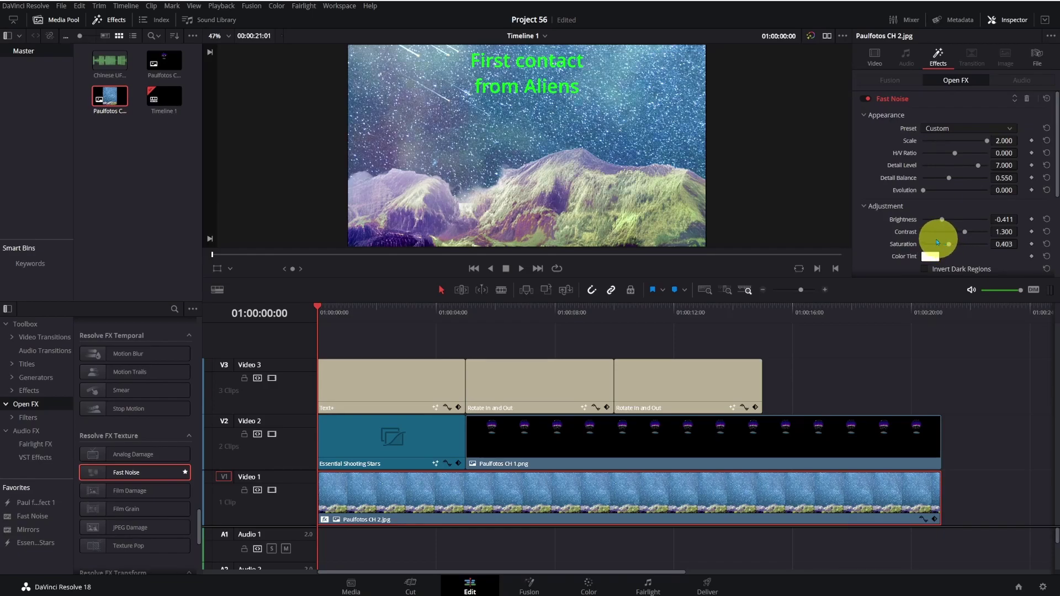
- Play the timeline to preview the mist, then return to about five seconds
click(521, 270)
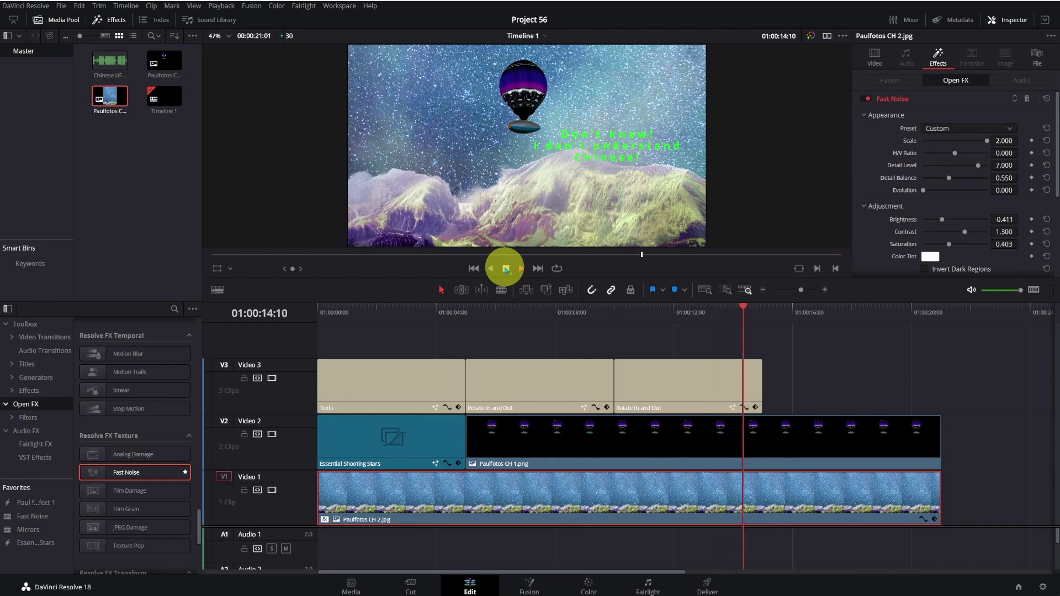
click(506, 269)
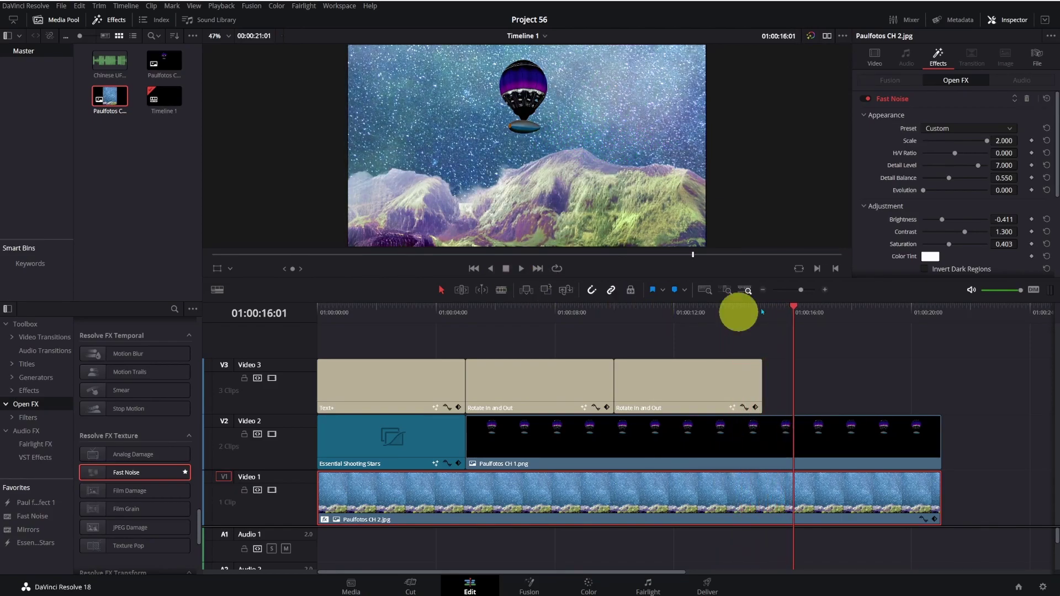
drag(793, 307, 473, 331)
- Set the balloon clip's zoom to 0.630 and Position X to -2250, keyframing that start position
click(529, 438)
scroll(504, 433, down, 2)
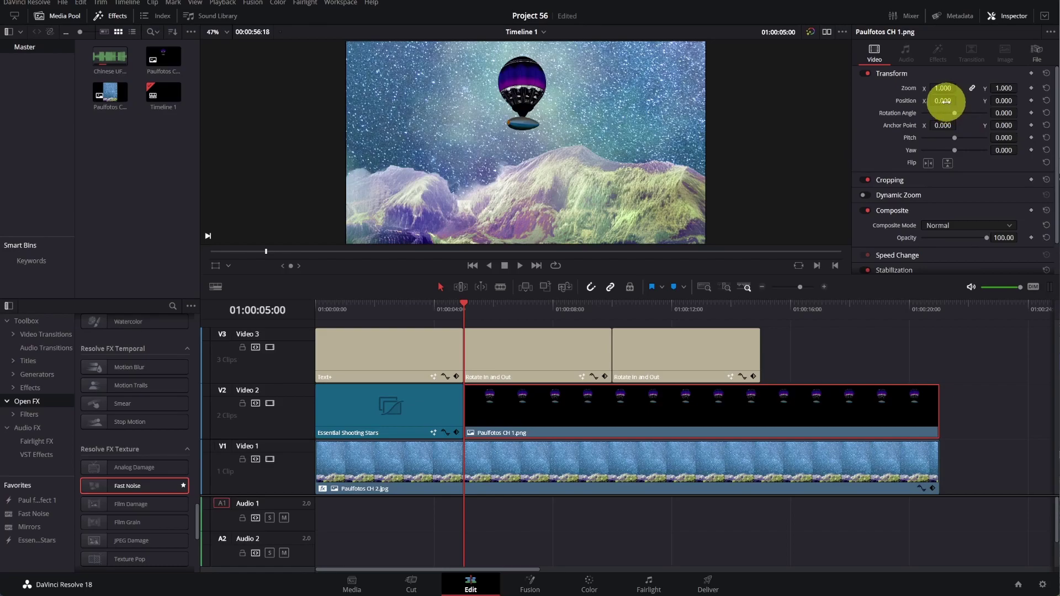
mouse_move(947, 102)
mouse_down()
mouse_move(921, 101)
mouse_move(946, 101)
mouse_move(930, 90)
mouse_up()
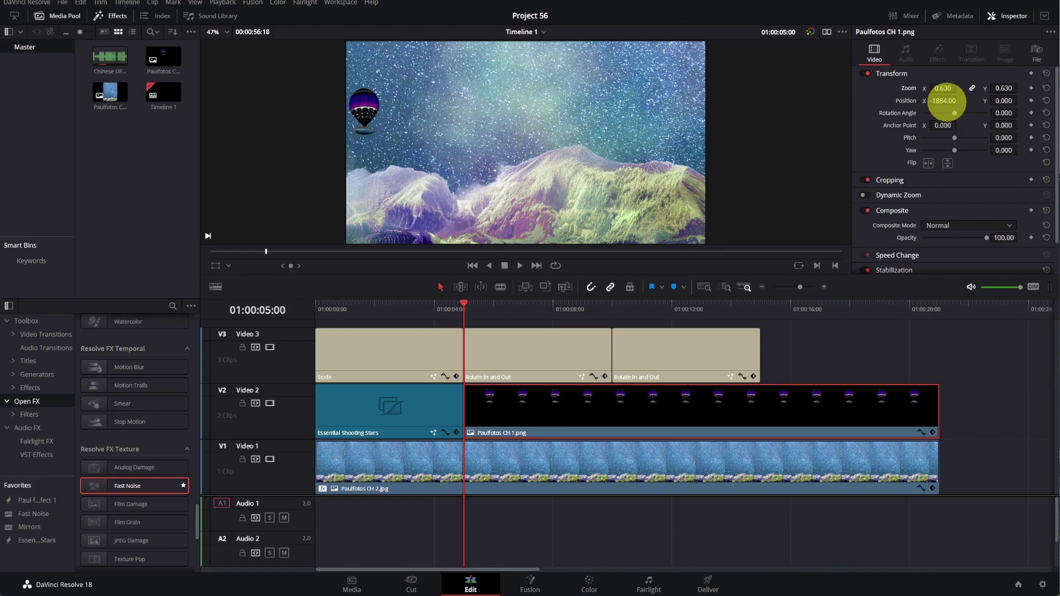
drag(947, 101, 859, 102)
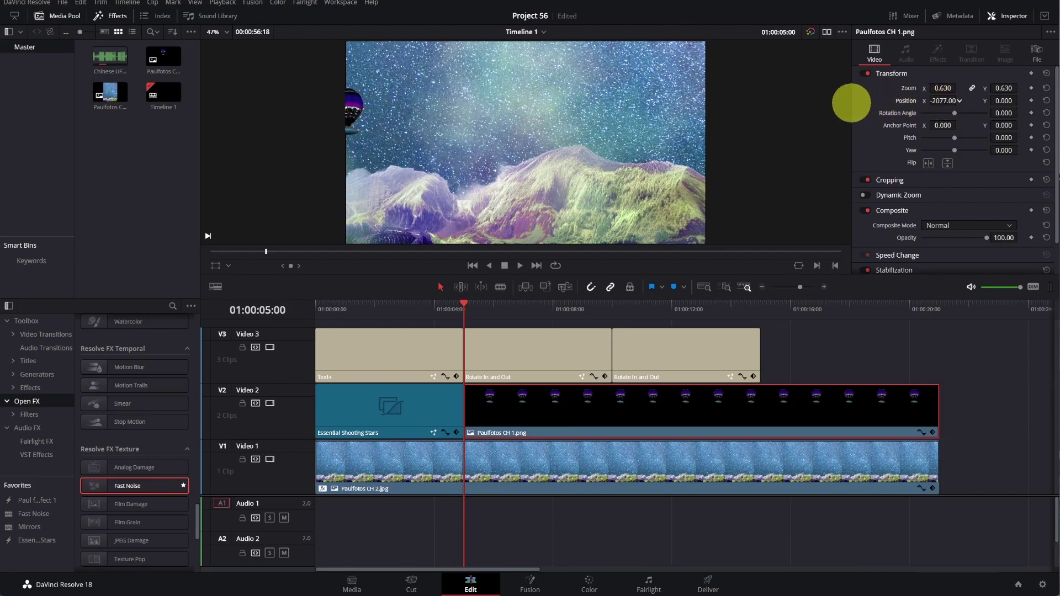
drag(942, 101, 875, 105)
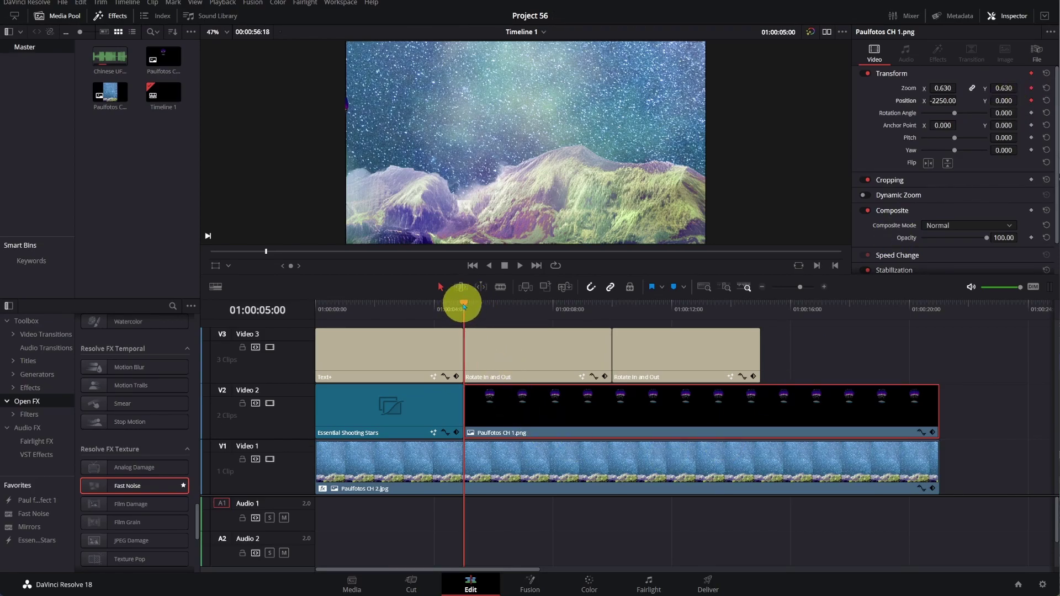
- On the clip's last frame, keyframe the balloon at X 2360, Y 173 off the right edge
drag(463, 304, 933, 343)
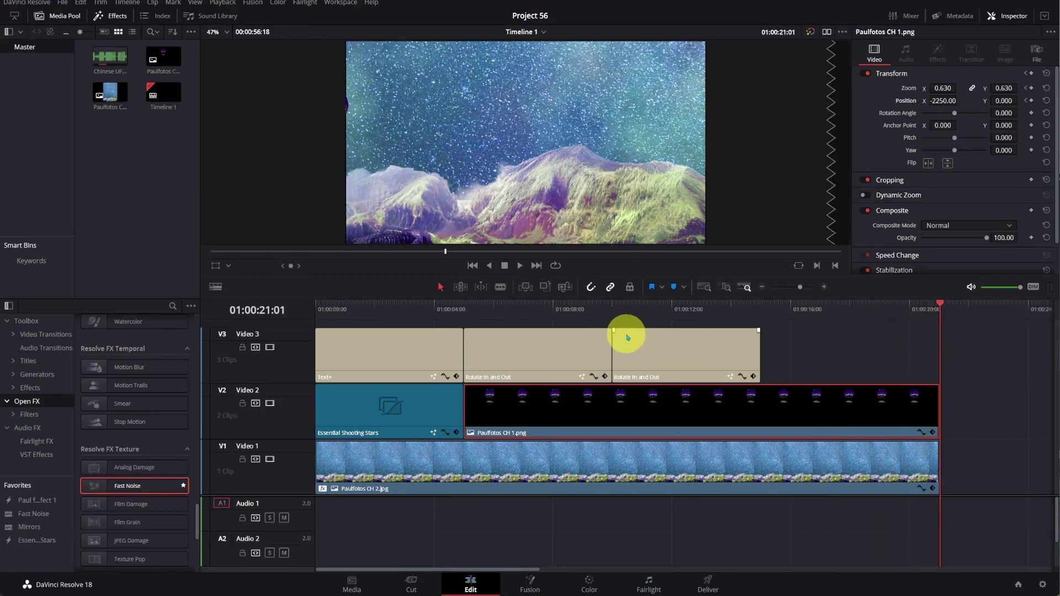
key(Left)
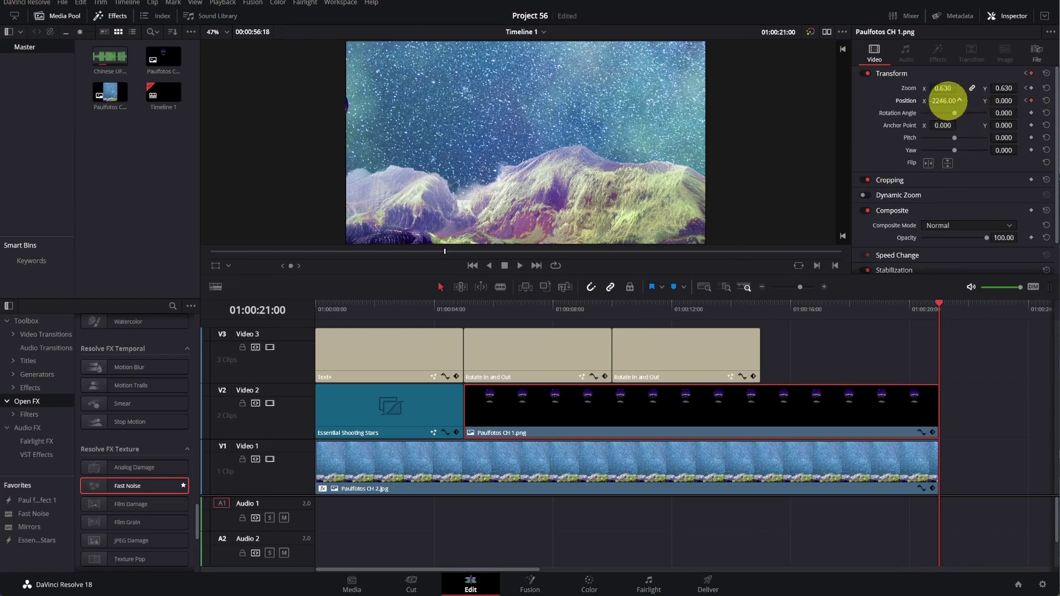
mouse_move(948, 103)
mouse_down()
mouse_move(989, 99)
mouse_move(918, 95)
mouse_move(979, 105)
mouse_move(940, 101)
mouse_up()
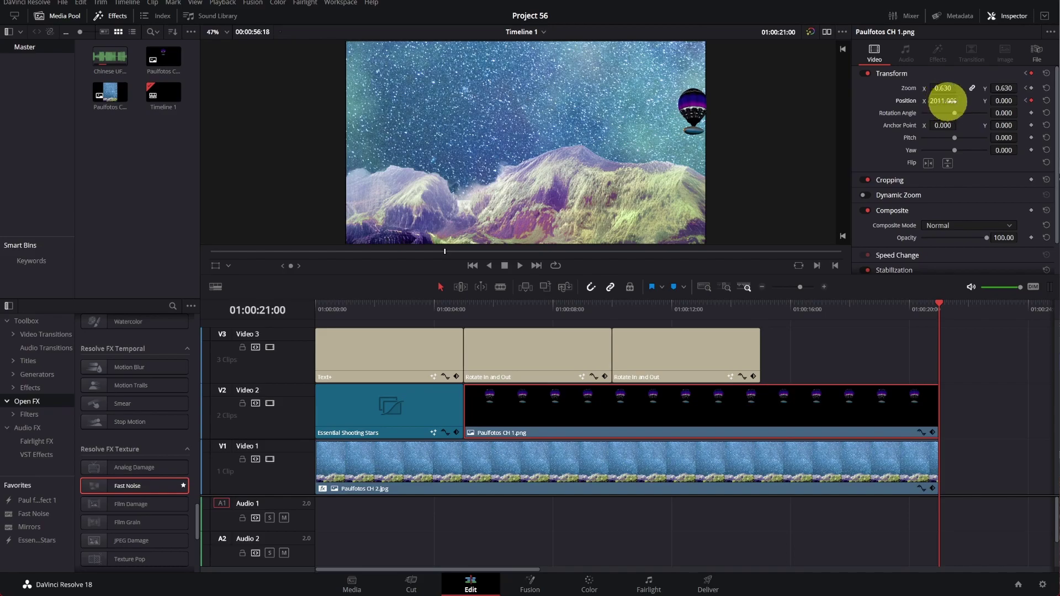
drag(1001, 101, 1058, 105)
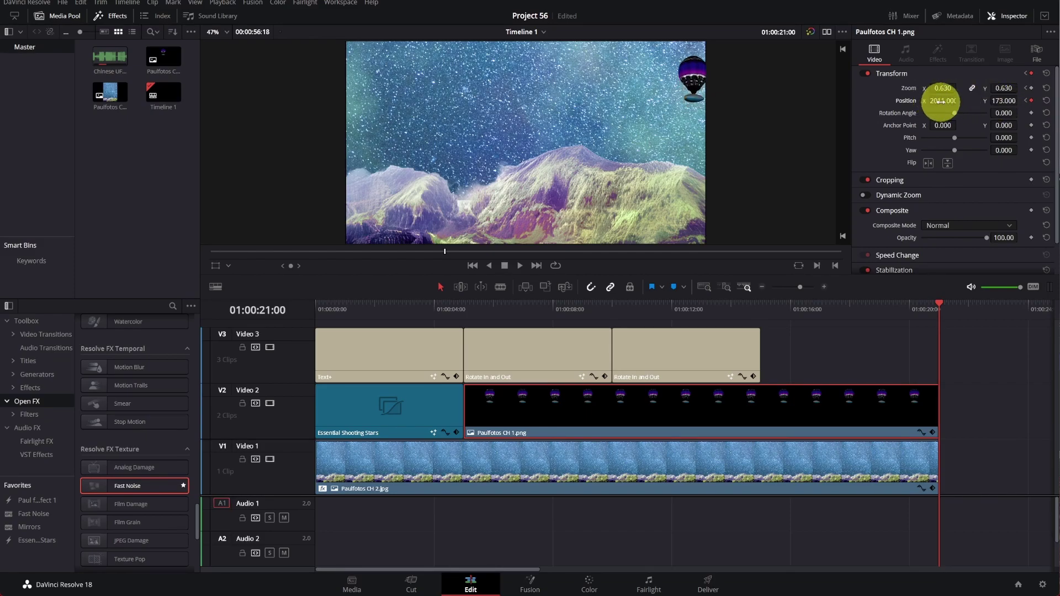
drag(946, 105, 1058, 105)
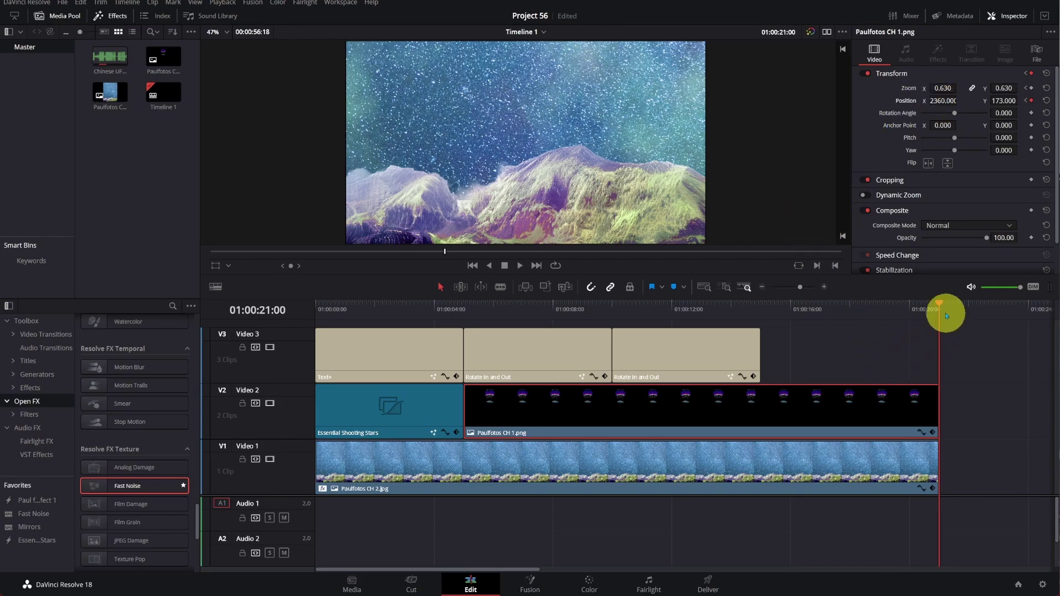
drag(938, 307, 465, 319)
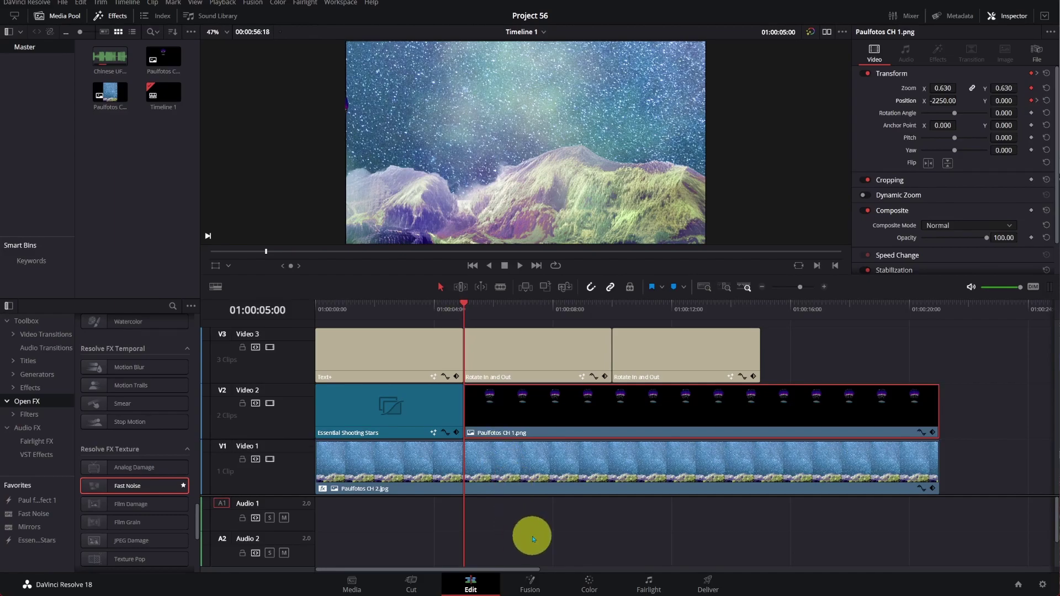
- Play back the timeline to watch the balloon fly across the night sky
key(space)
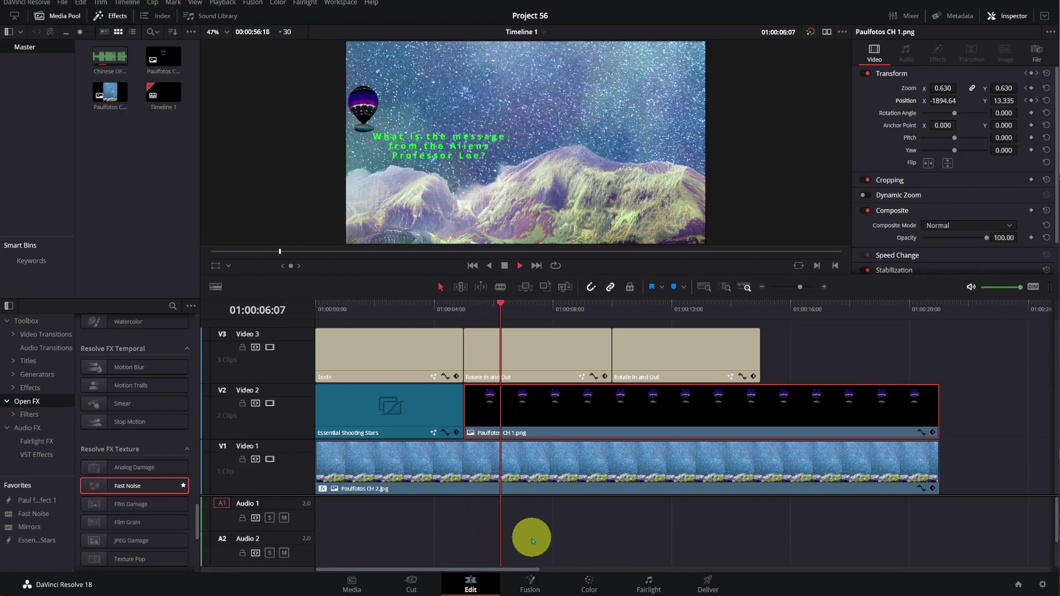